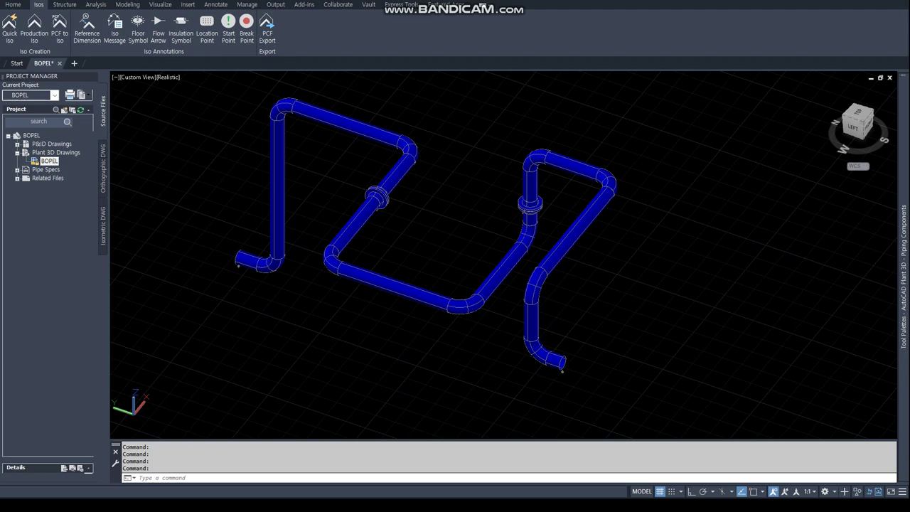
# Bring up the setup notes and briefly highlight, then deselect, a line of text.
pyautogui.hotkey('alt', 'Tab')
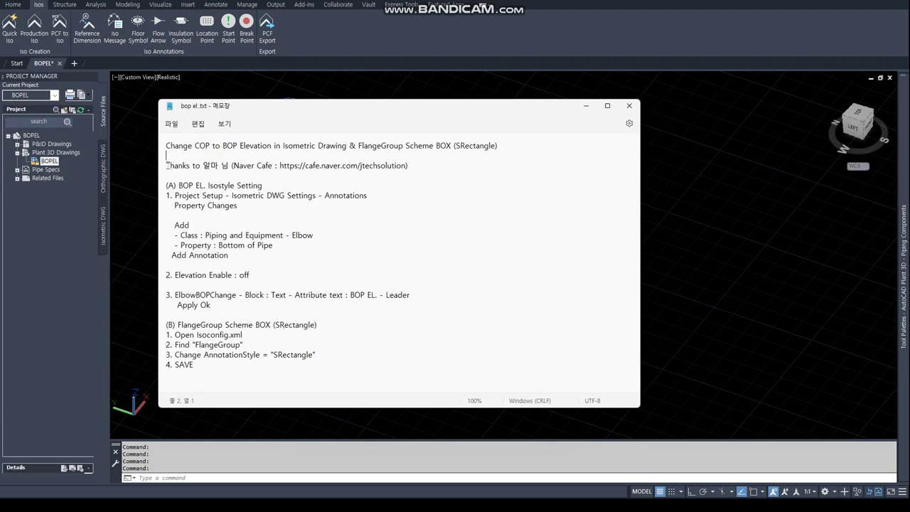
pyautogui.moveTo(203, 166); pyautogui.dragTo(228, 165)
pyautogui.click(212, 176)
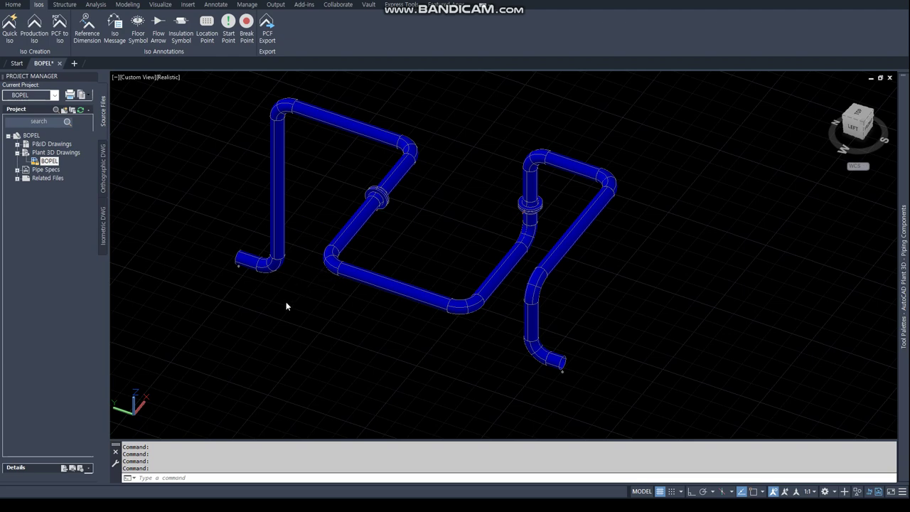
# Window-select all piping, create a Final_A2 quick iso, and open UserDefinedLine (3).dwg from the results.
pyautogui.click(202, 91)
pyautogui.click(711, 431)
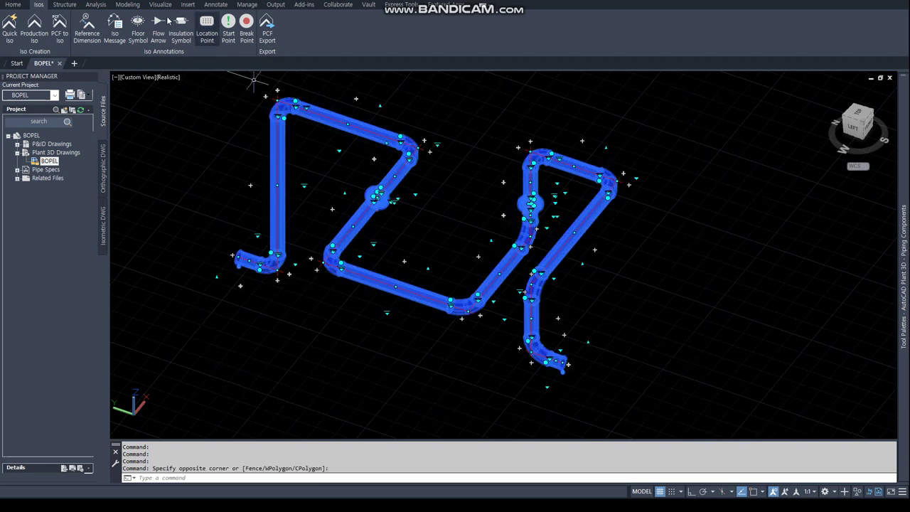
pyautogui.click(6, 30)
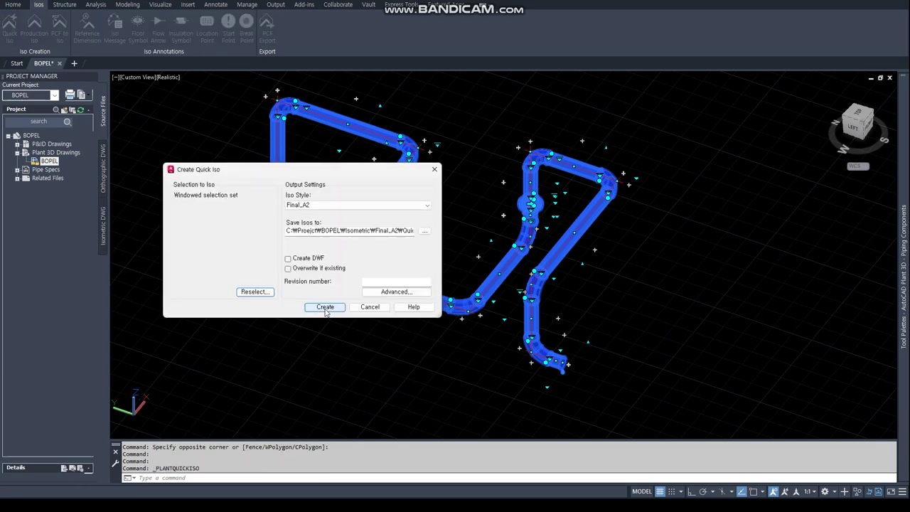
pyautogui.click(407, 293)
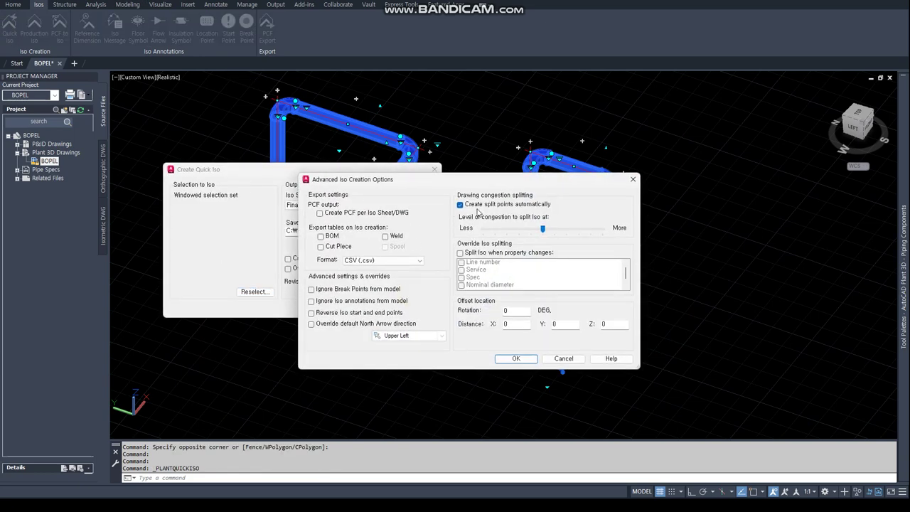
pyautogui.click(516, 359)
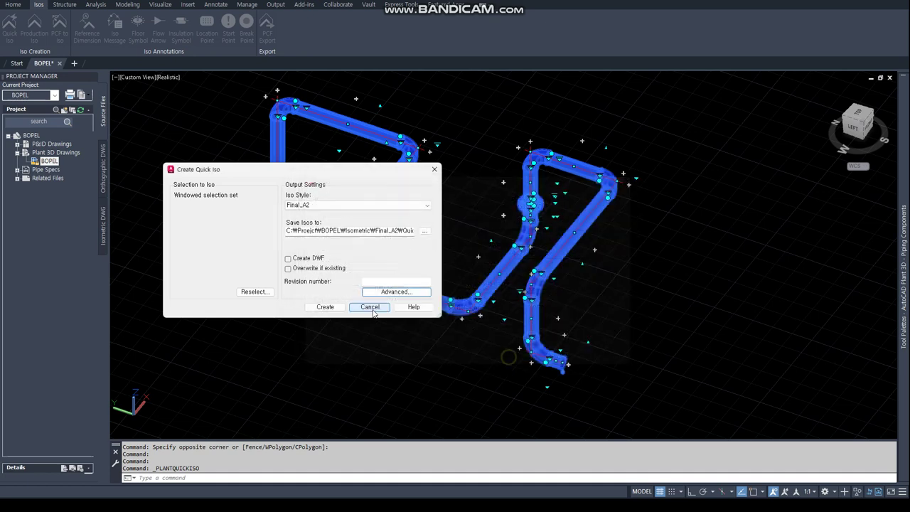
pyautogui.click(328, 307)
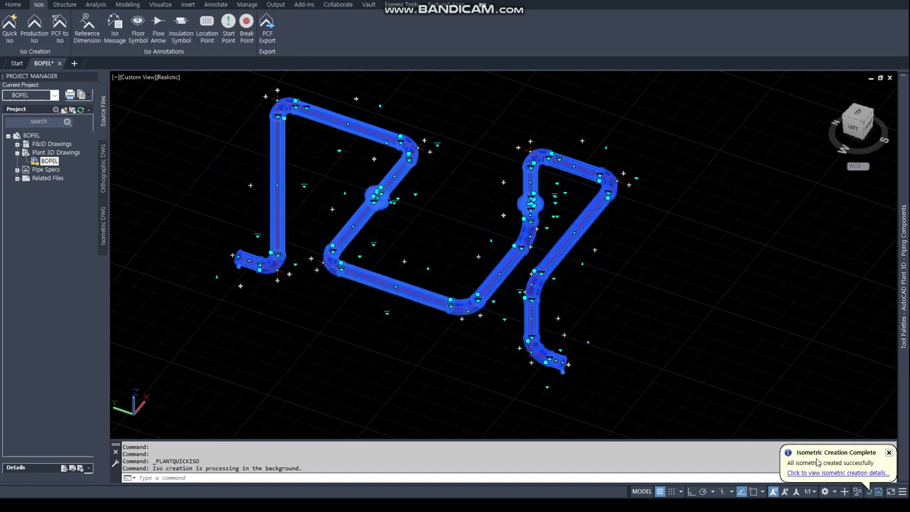
pyautogui.click(829, 473)
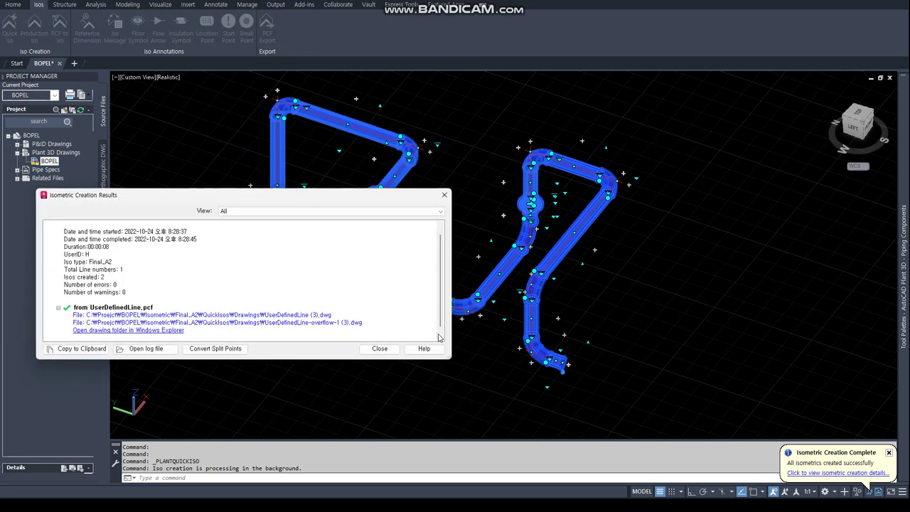
pyautogui.click(301, 321)
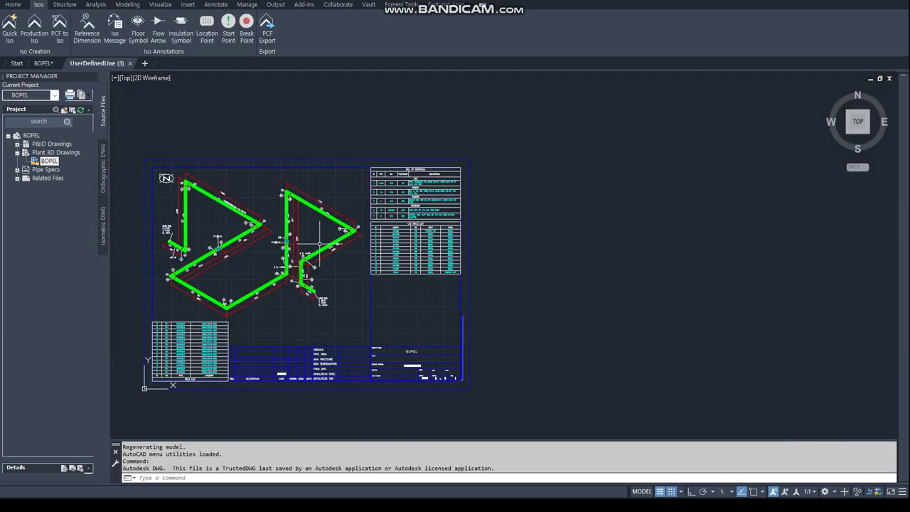
# Zoom around UserDefinedLine (3) to inspect labels like EL +3084, then return to the BOPEL model.
pyautogui.scroll(1, 262, 247)
pyautogui.scroll(3, 213, 206)
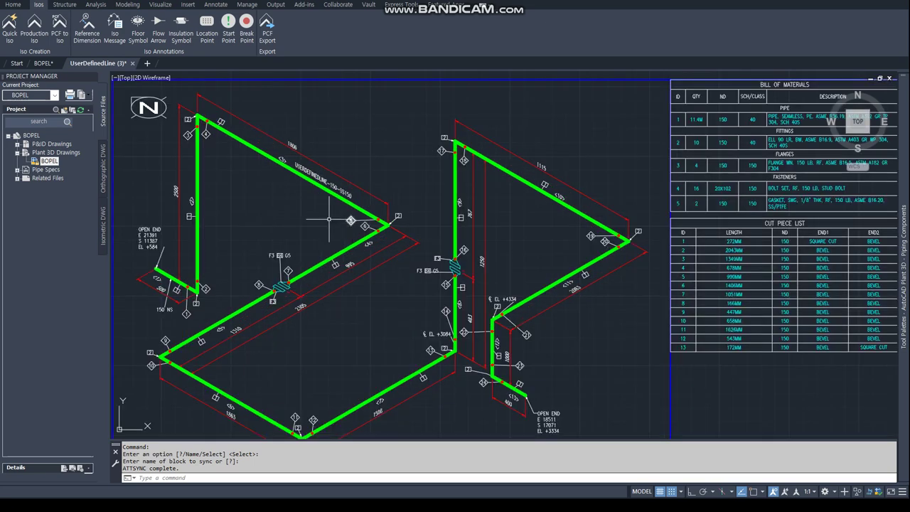
pyautogui.moveTo(335, 345); pyautogui.dragTo(362, 280, button='middle')
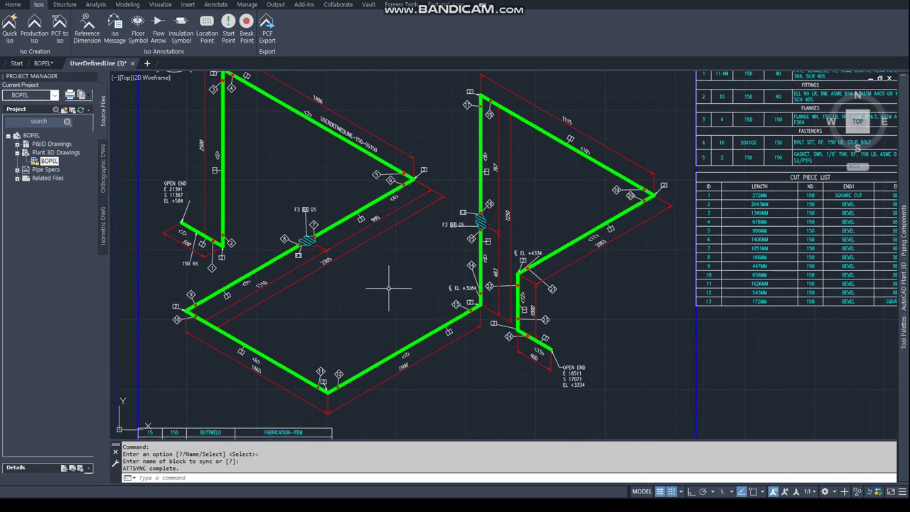
pyautogui.scroll(5, 470, 285)
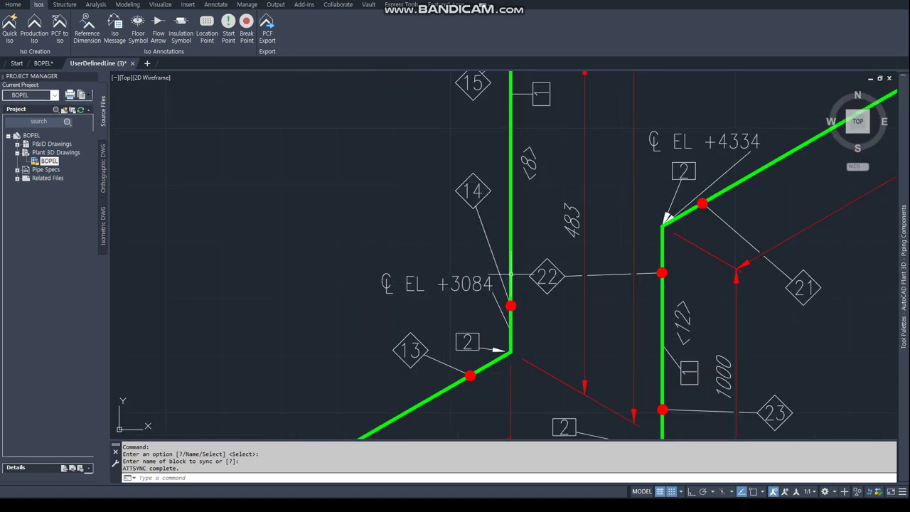
pyautogui.scroll(-2, 405, 302)
pyautogui.scroll(-2, 384, 298)
pyautogui.scroll(4, 355, 293)
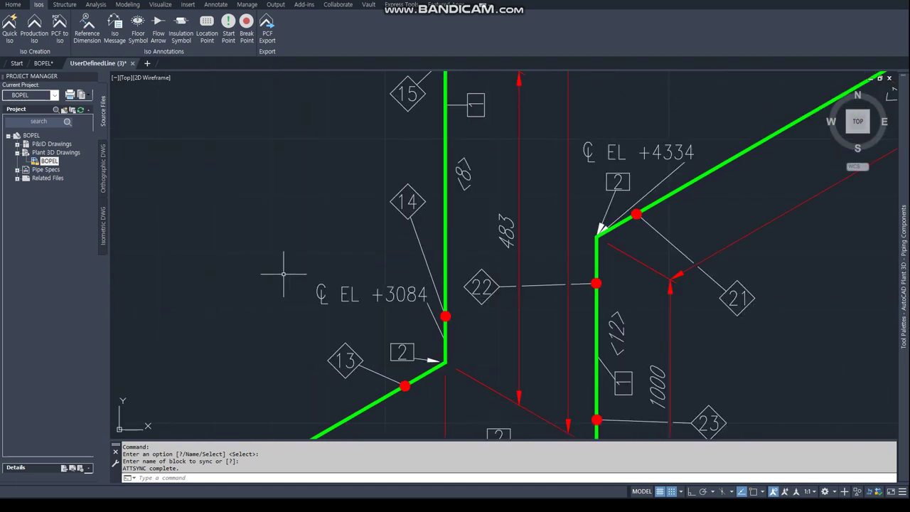
pyautogui.scroll(-2, 379, 292)
pyautogui.scroll(-2, 398, 306)
pyautogui.scroll(-2, 416, 322)
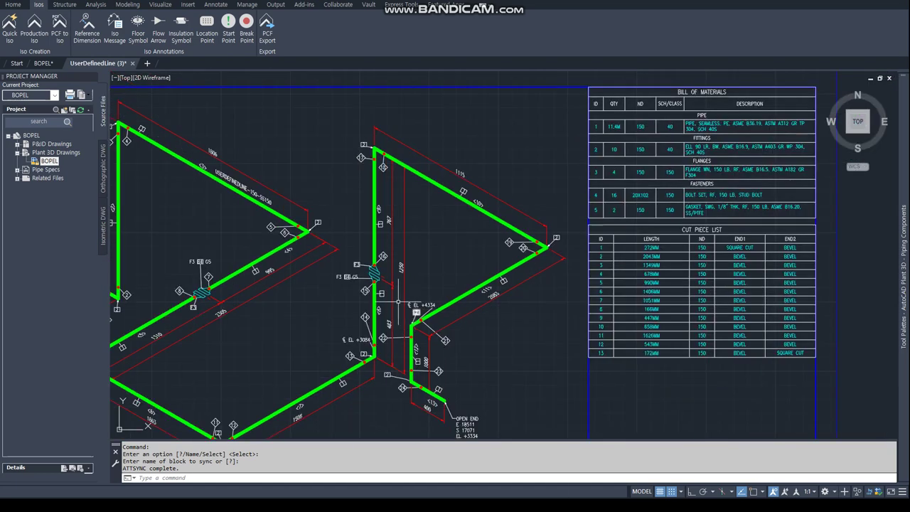
pyautogui.moveTo(416, 322); pyautogui.dragTo(534, 268, button='middle')
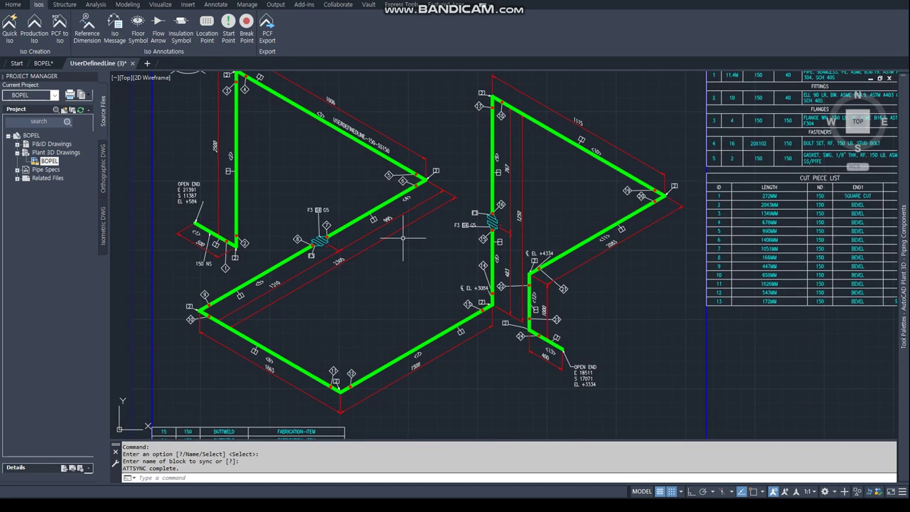
pyautogui.click(45, 64)
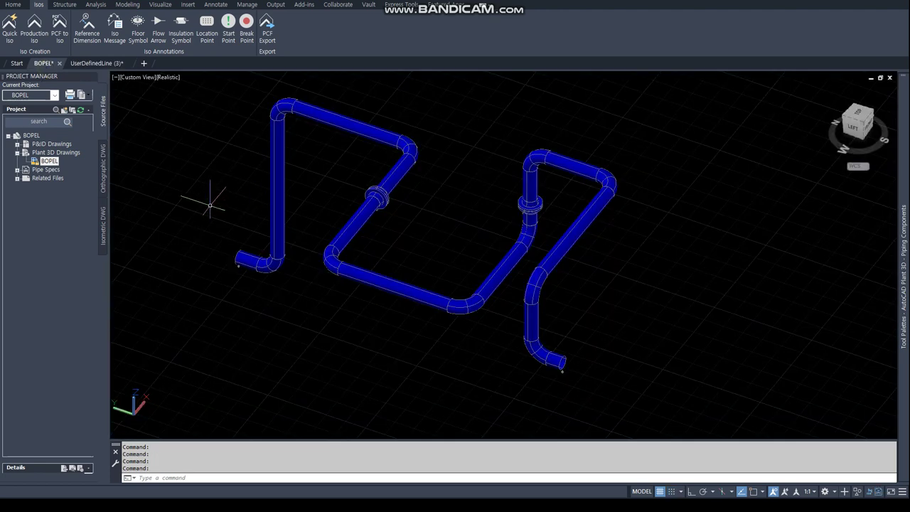
pyautogui.hotkey('alt', 'Tab')
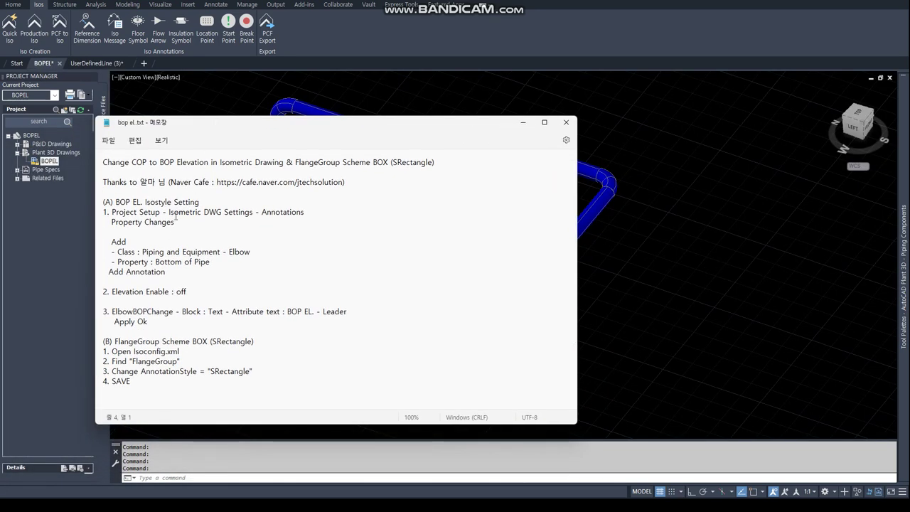
pyautogui.moveTo(114, 212); pyautogui.dragTo(169, 212)
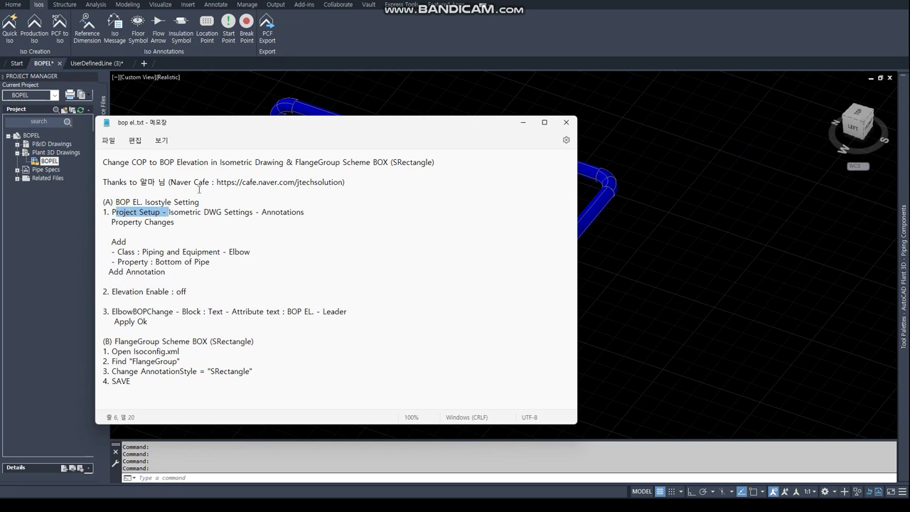
pyautogui.hotkey('alt', 'Tab')
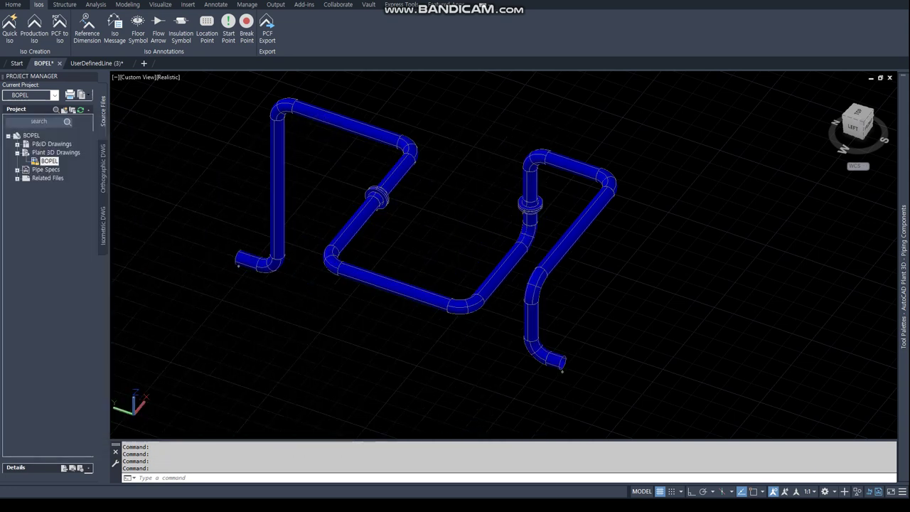
pyautogui.click(33, 137)
# Open BOPEL's Project Setup and navigate to Isometric DWG Settings > Annotations.
pyautogui.rightClick(32, 136)
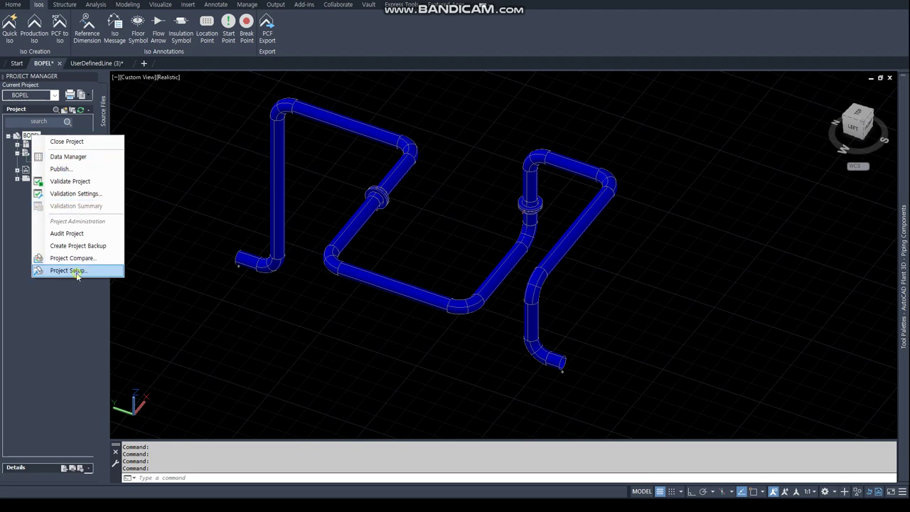
pyautogui.click(76, 270)
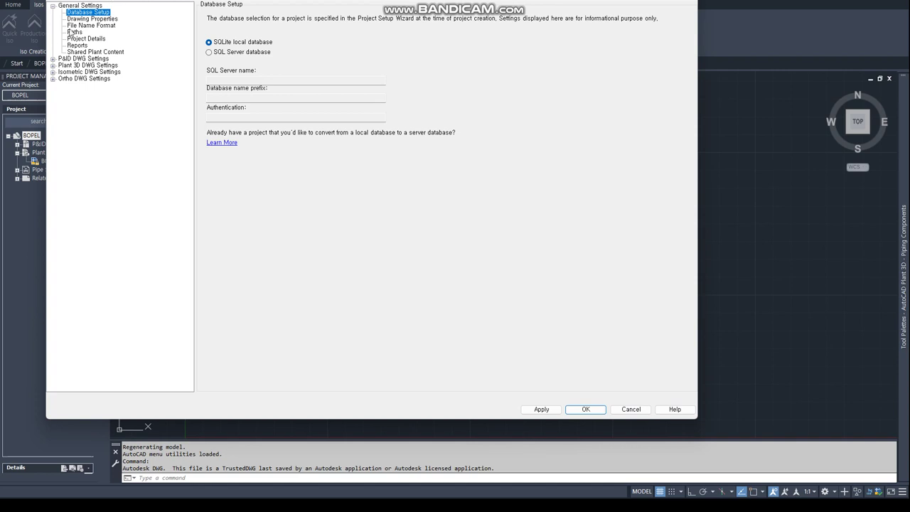
pyautogui.click(53, 72)
pyautogui.click(78, 78)
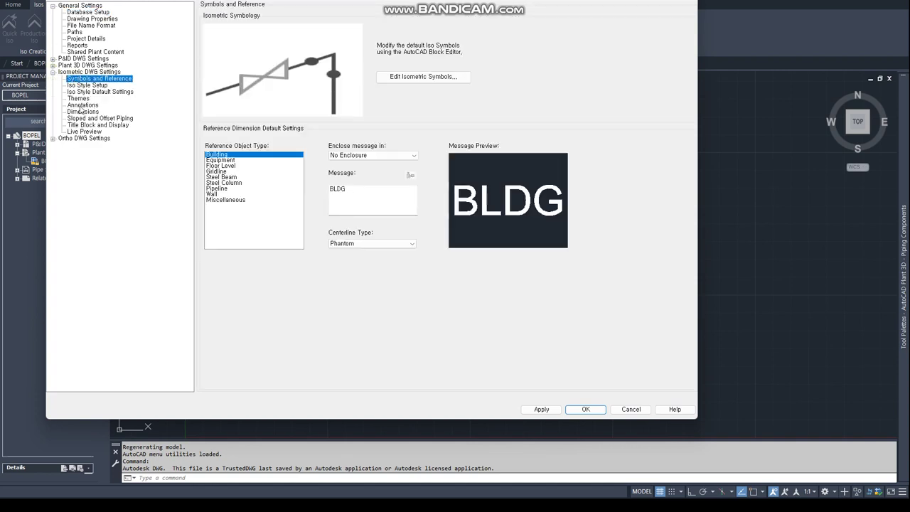
pyautogui.click(82, 105)
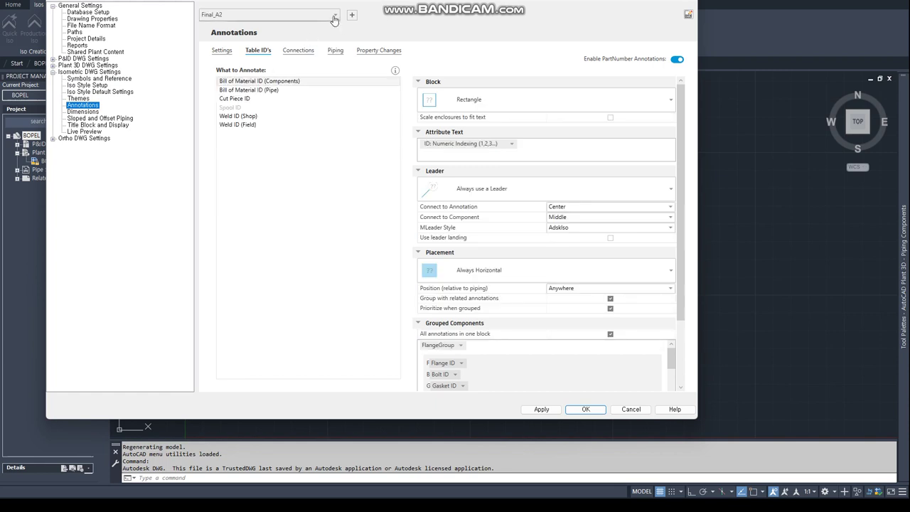
# Keep Final_A2 as the iso style, show Property Changes annotations, and start adding one.
pyautogui.click(334, 16)
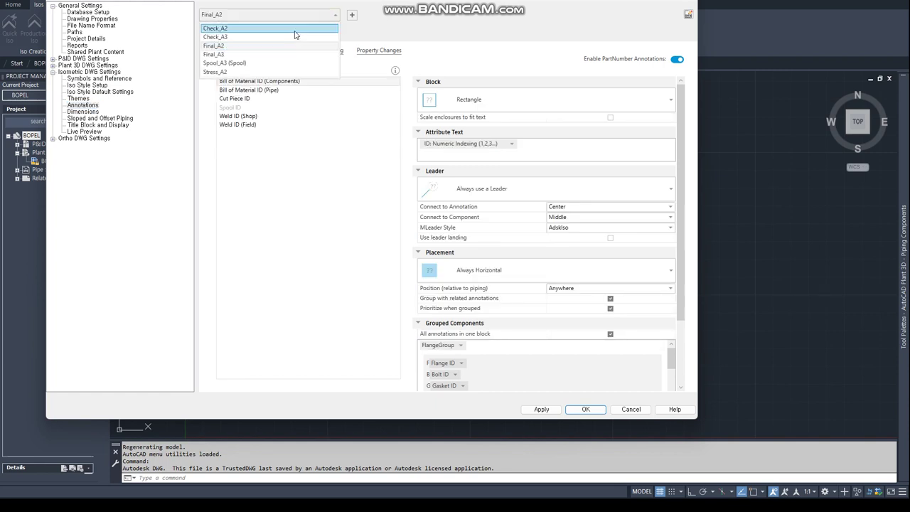
pyautogui.click(215, 48)
pyautogui.click(86, 106)
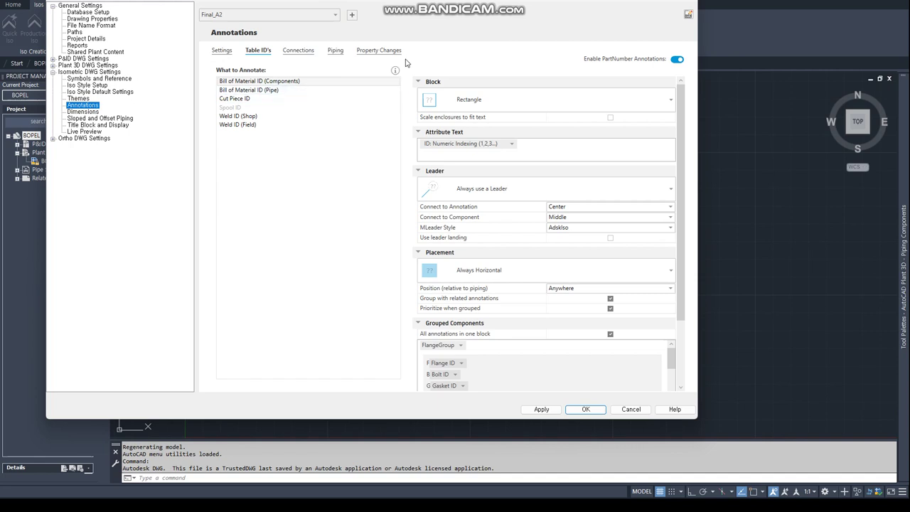
pyautogui.click(384, 51)
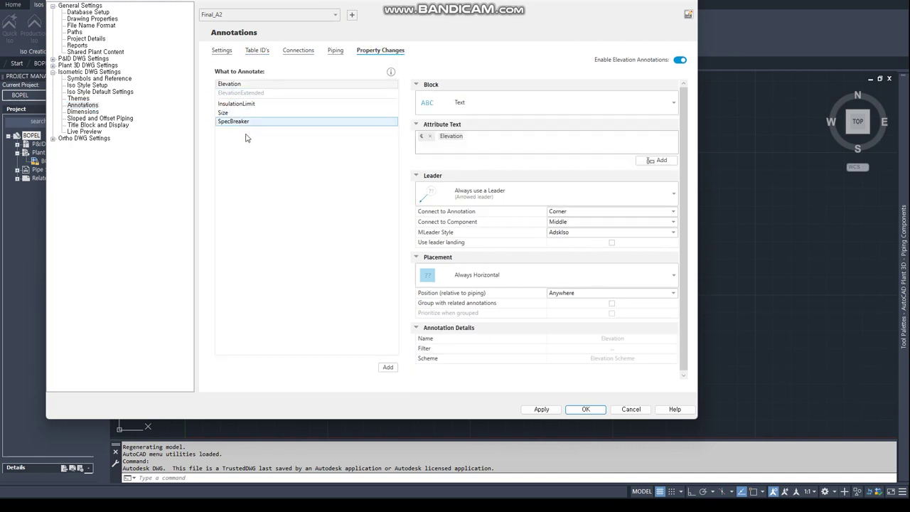
pyautogui.click(388, 367)
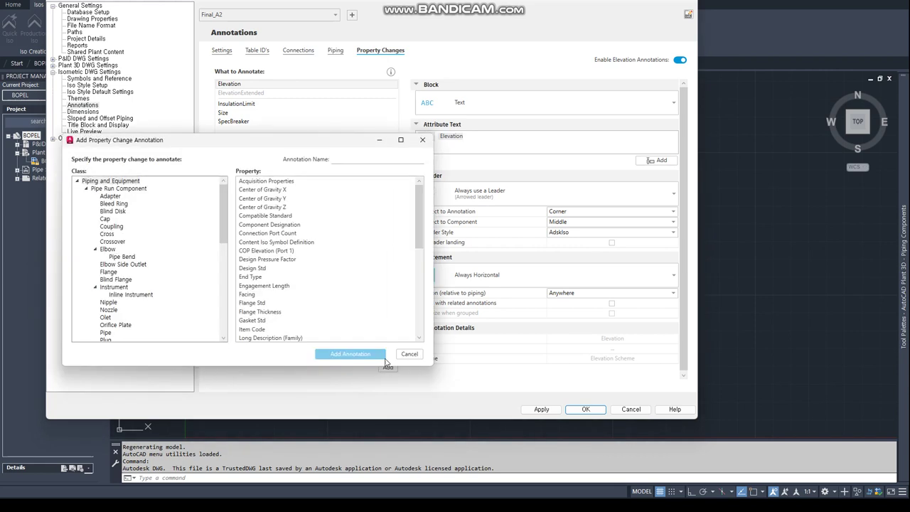
# Add ElbowBOPChange for Piping and Equipment > Pipe Run Component > Elbow, property Bottom of Pipe.
pyautogui.click(103, 183)
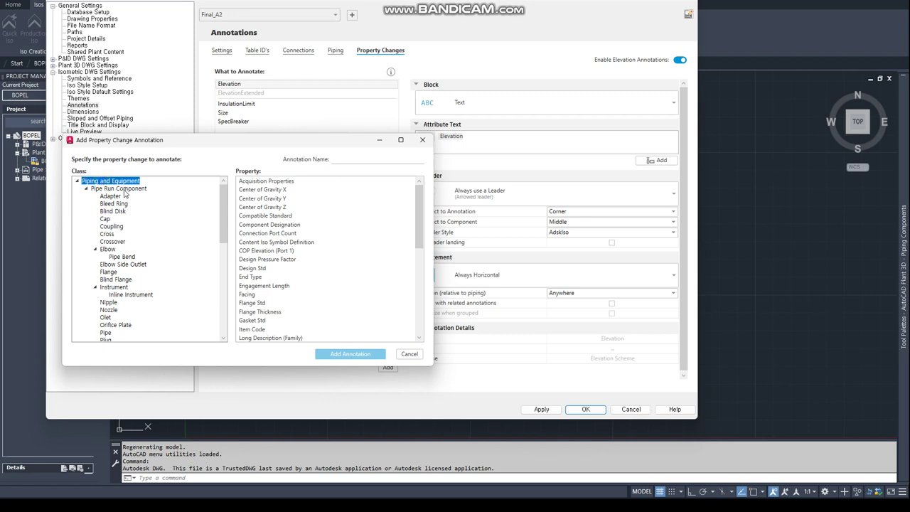
pyautogui.click(125, 190)
pyautogui.click(108, 249)
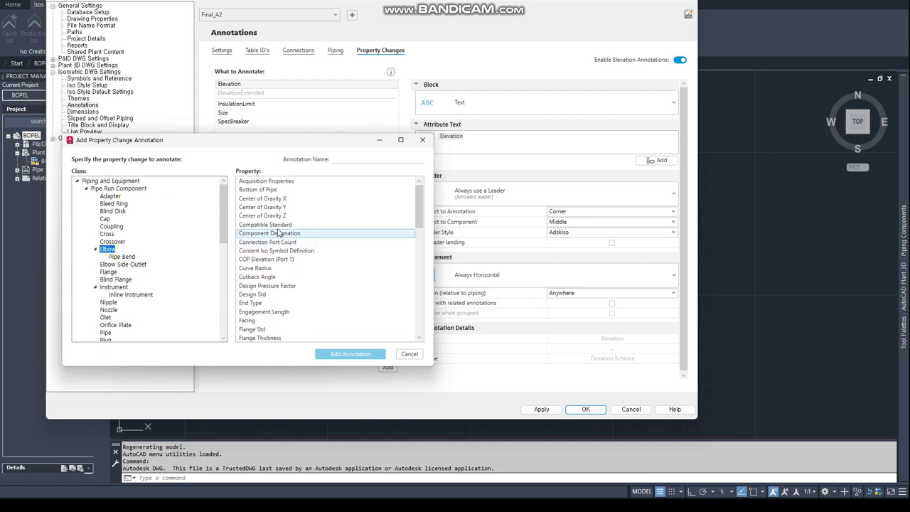
pyautogui.click(272, 192)
pyautogui.write('ElbowBOPChange')
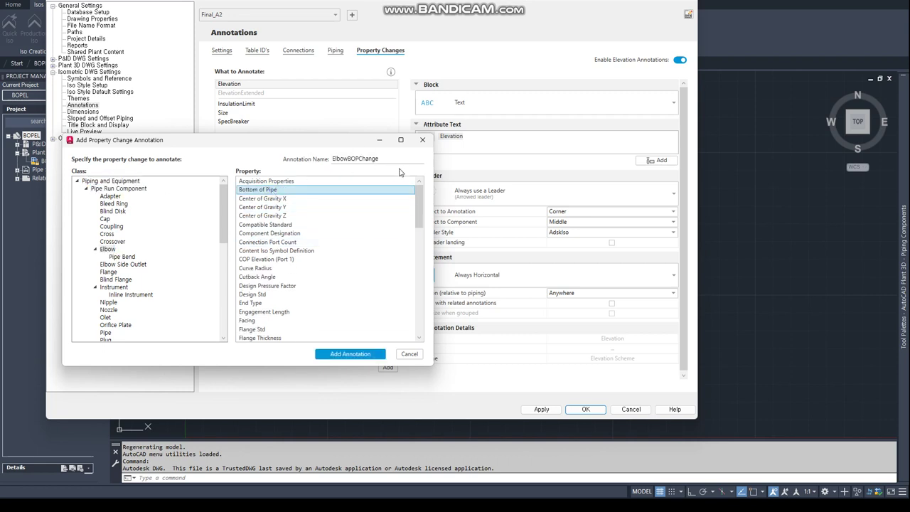
pyautogui.click(363, 356)
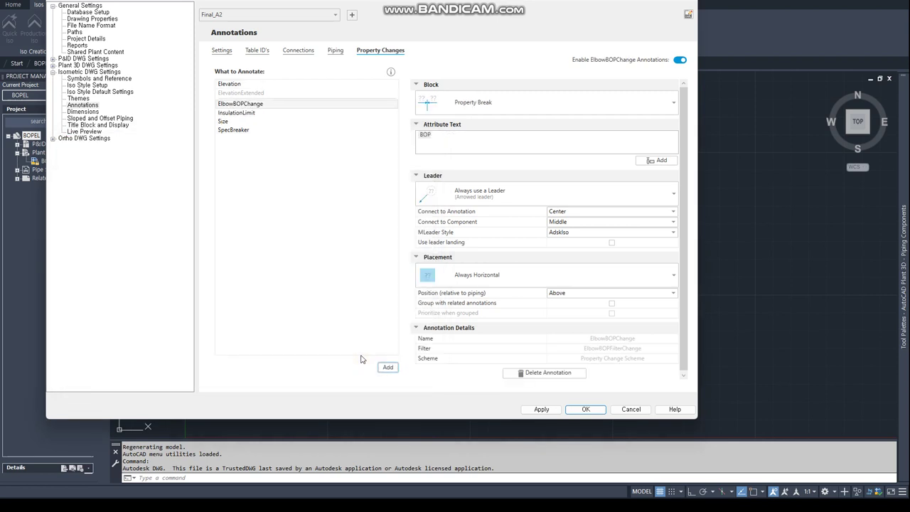
# Make the elbow annotation block Text with attribute text 'BOP EL. BOP' and apply it.
pyautogui.click(503, 108)
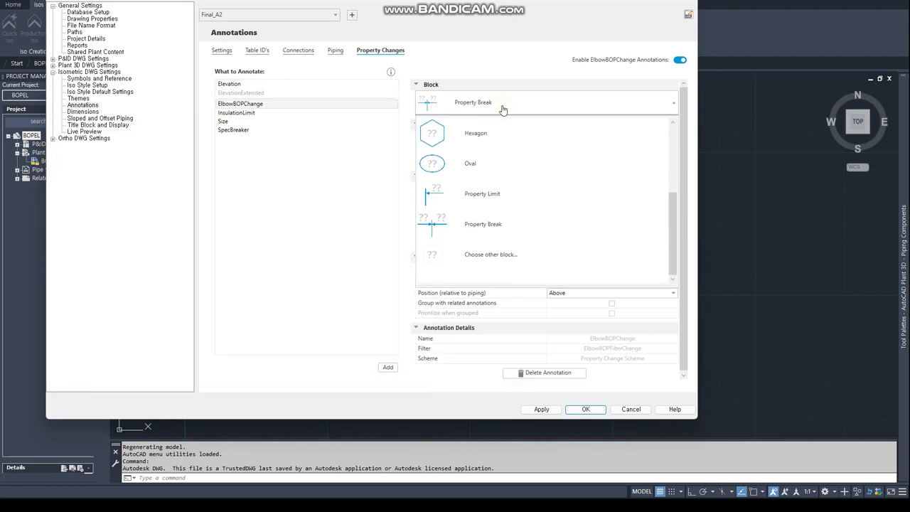
pyautogui.scroll(3, 498, 143)
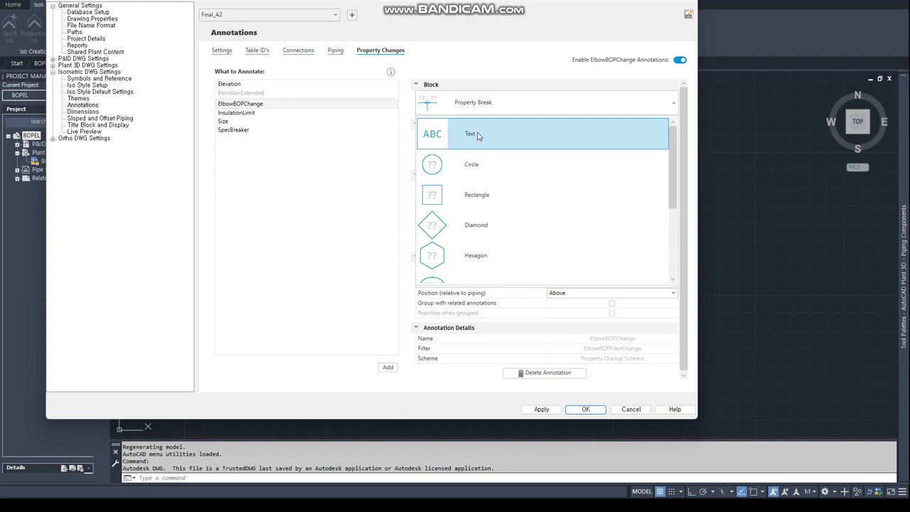
pyautogui.click(478, 136)
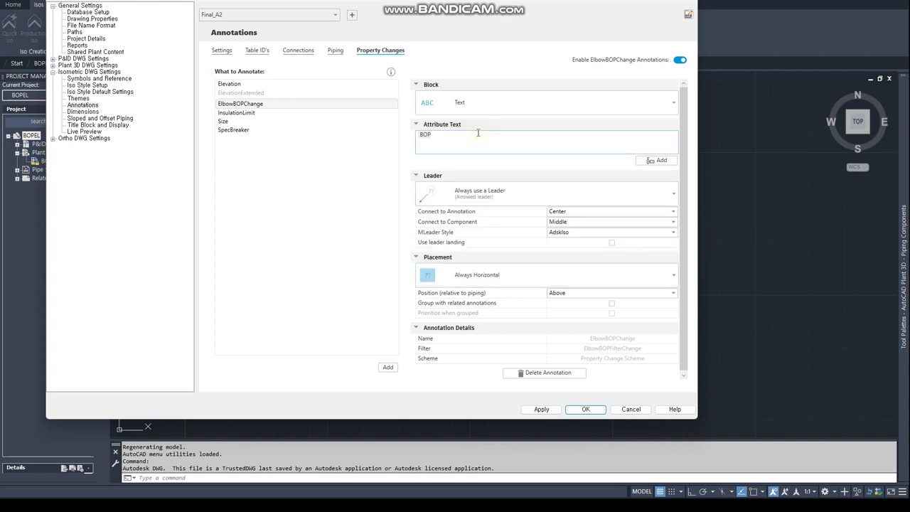
pyautogui.click(656, 162)
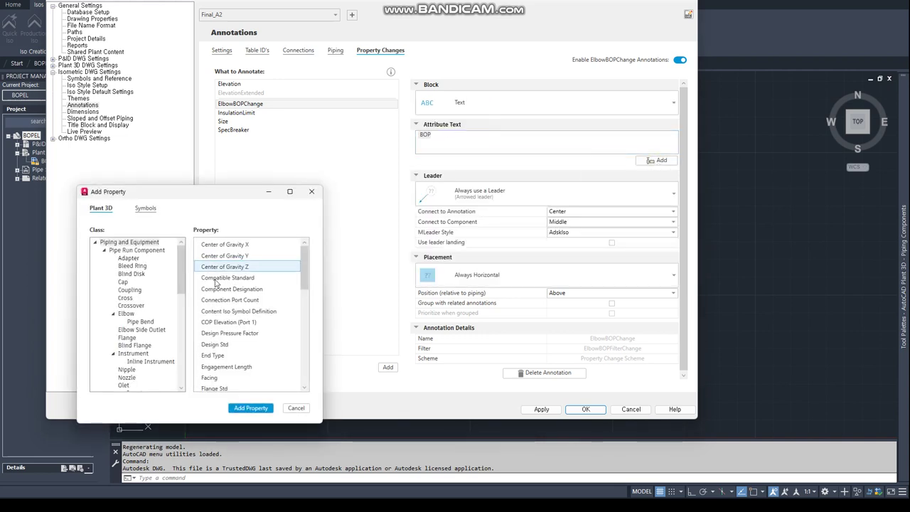
pyautogui.click(296, 408)
pyautogui.click(449, 136)
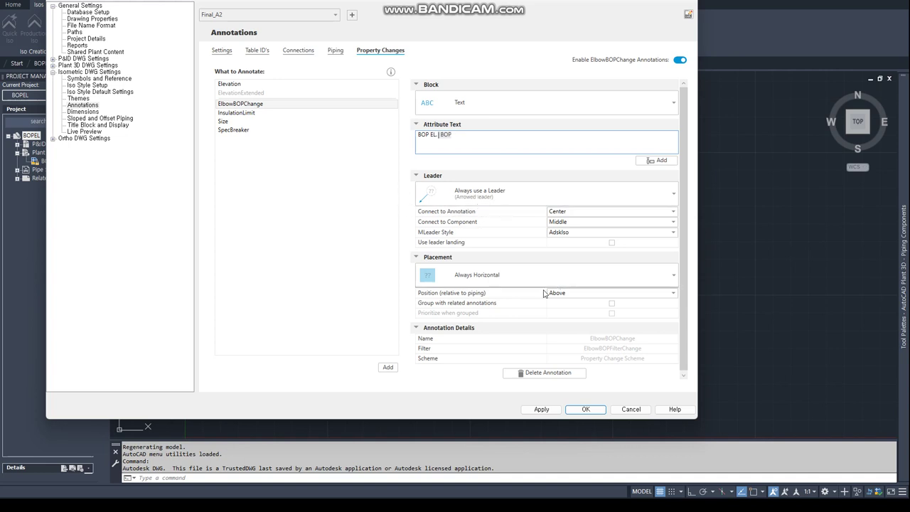
pyautogui.click(549, 411)
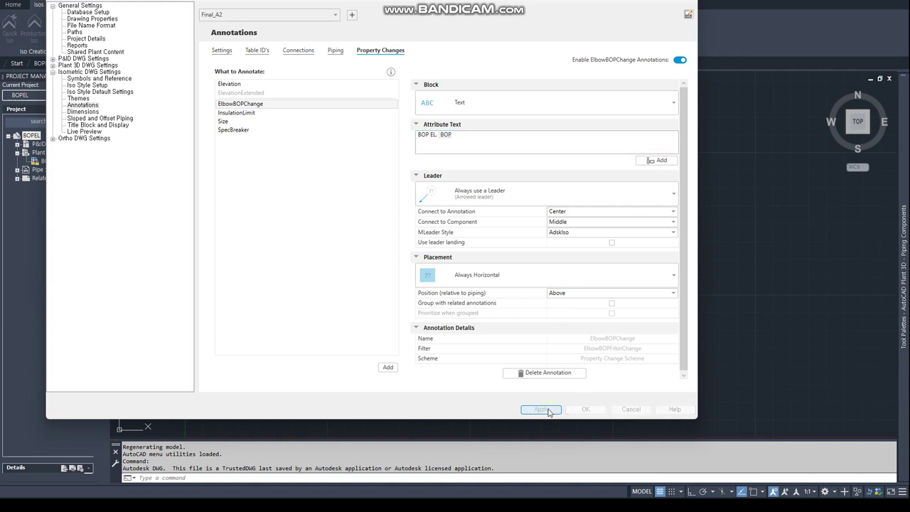
# Disable Elevation annotations, apply, and close the project settings with OK.
pyautogui.click(243, 86)
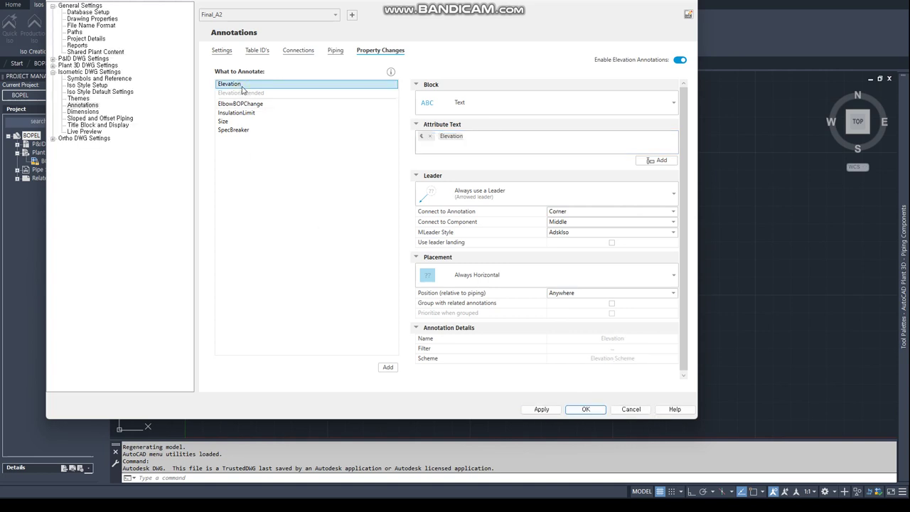
pyautogui.click(682, 60)
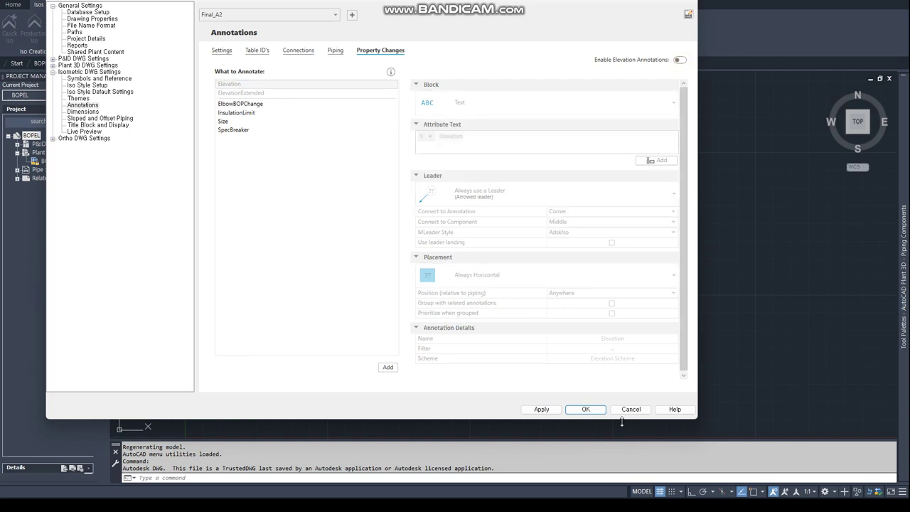
pyautogui.click(545, 413)
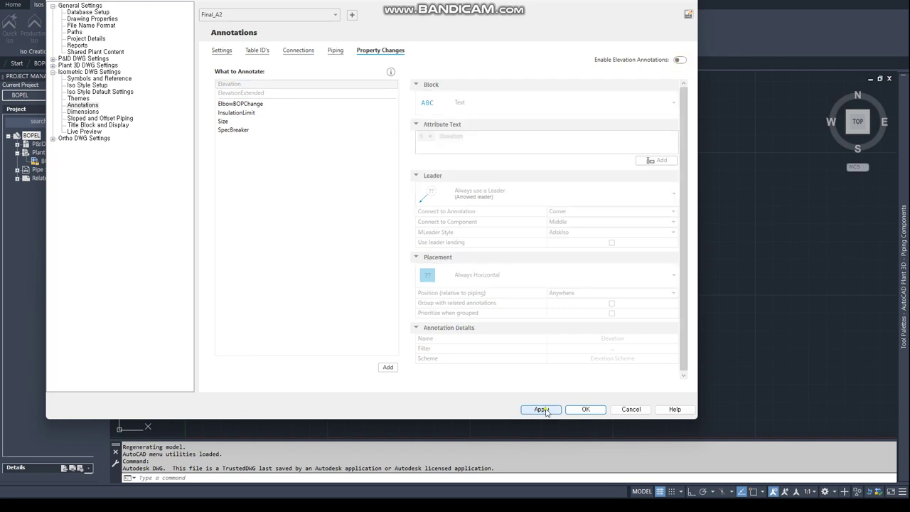
pyautogui.click(585, 410)
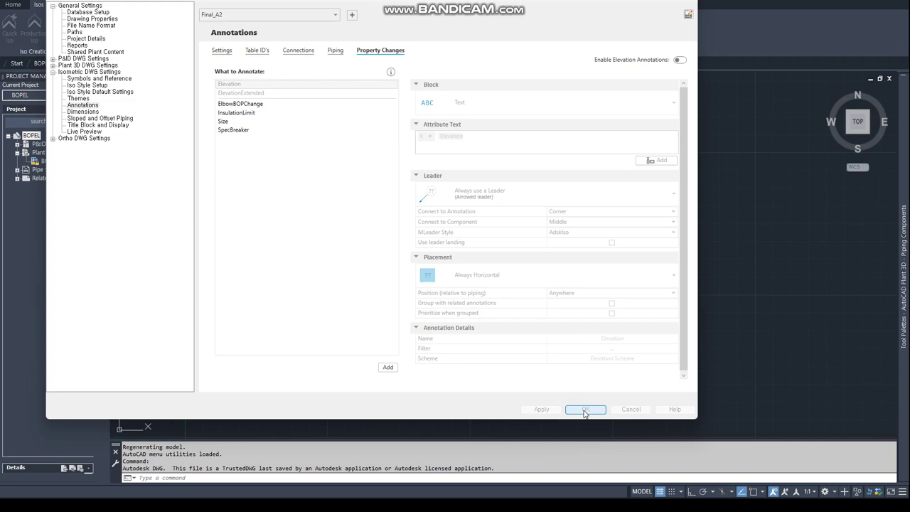
pyautogui.scroll(-2, 306, 203)
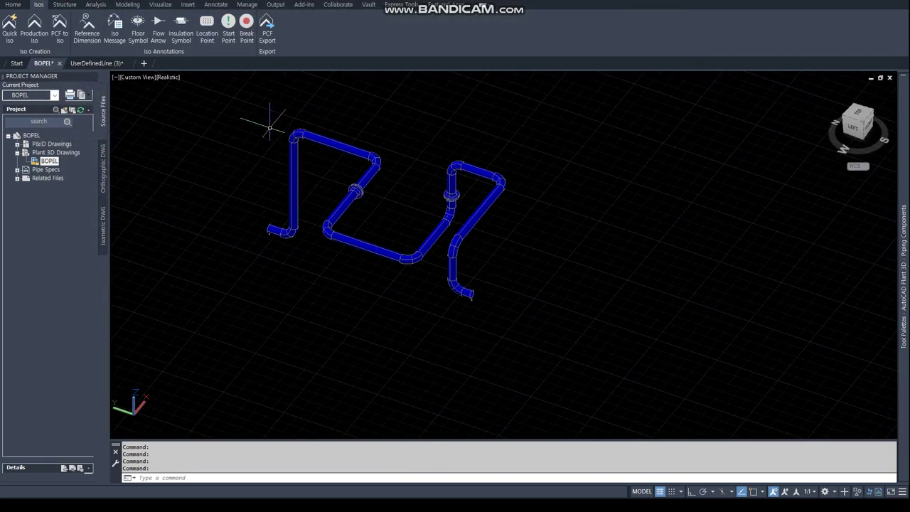
# Window-select the BOPEL piping, create a Final_A2 quick iso with Advanced checked, and open the new drawing.
pyautogui.click(237, 106)
pyautogui.click(562, 366)
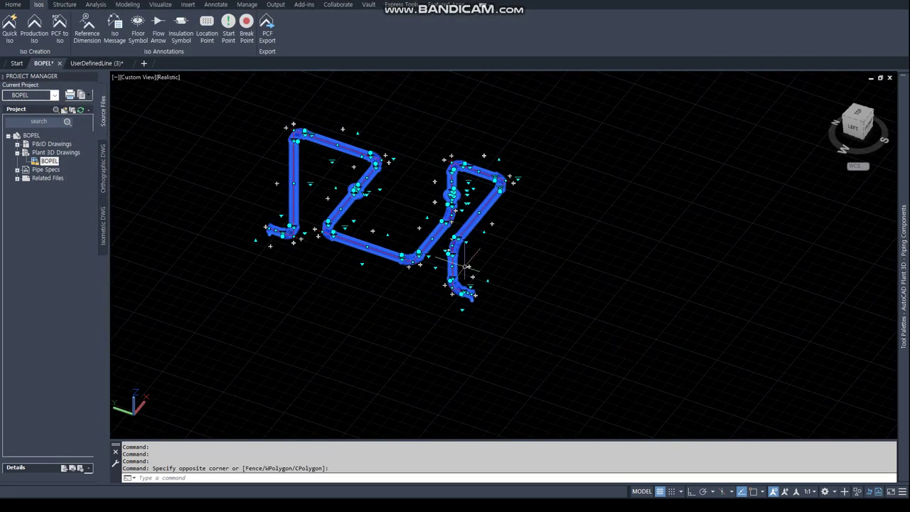
pyautogui.click(9, 37)
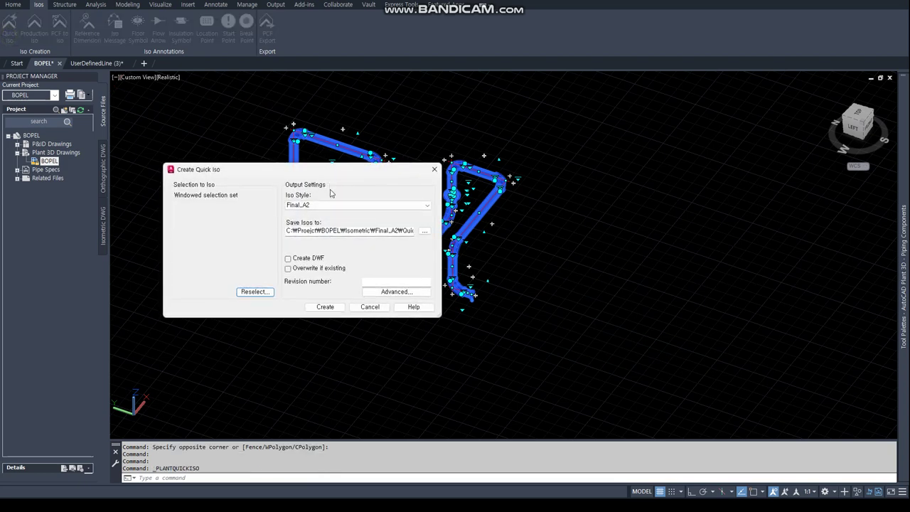
pyautogui.click(397, 292)
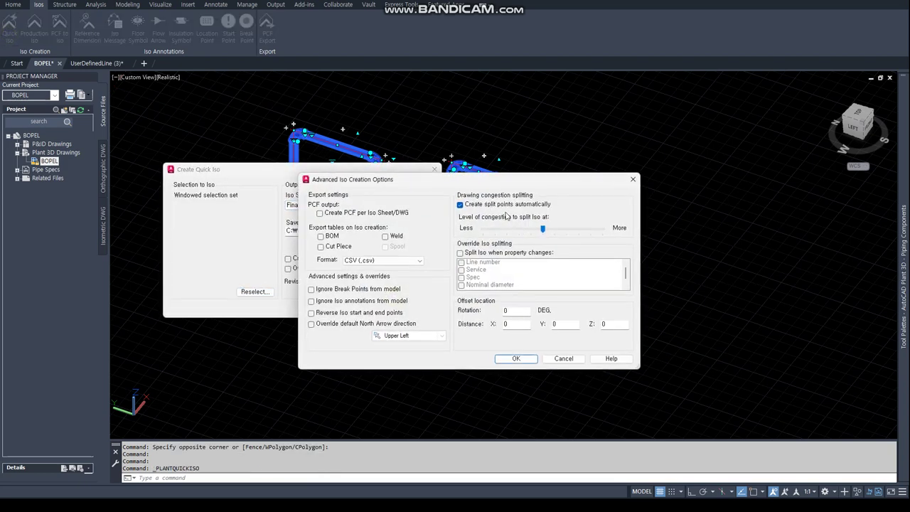
pyautogui.click(516, 358)
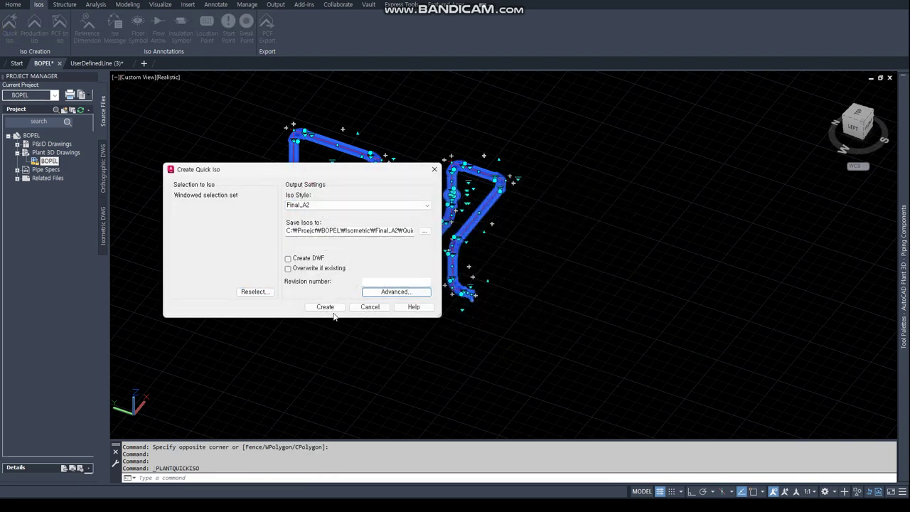
pyautogui.press('Return')
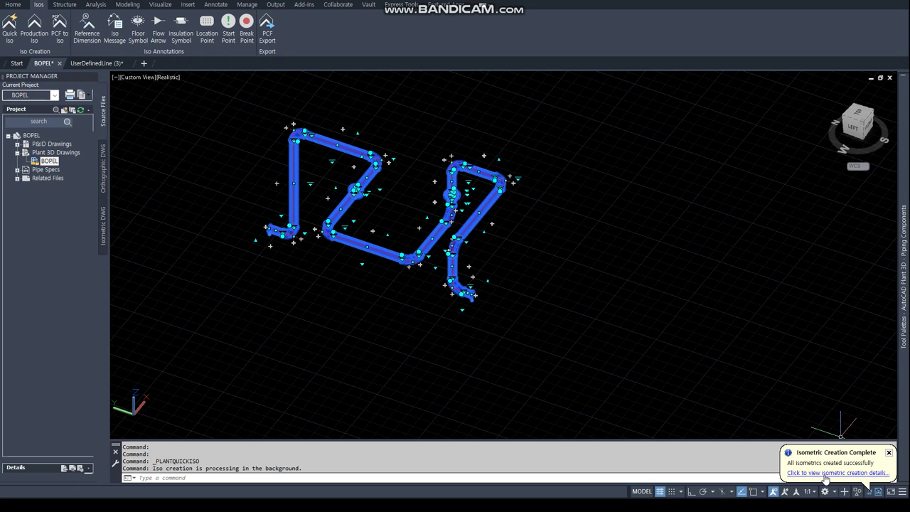
pyautogui.click(826, 474)
pyautogui.click(288, 317)
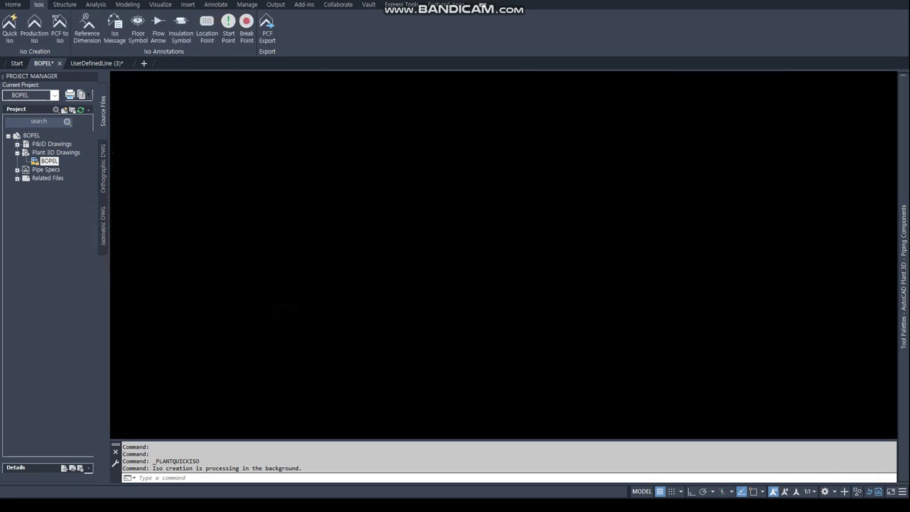
pyautogui.scroll(5, 277, 225)
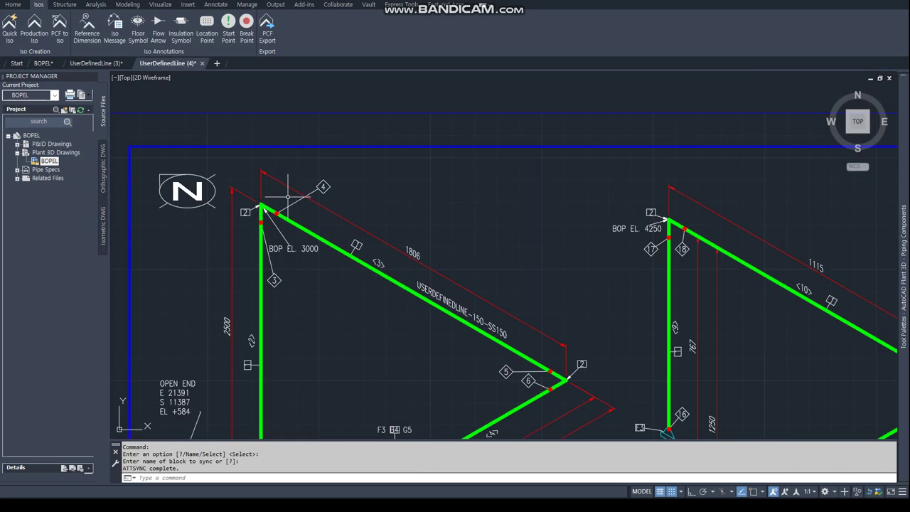
pyautogui.moveTo(579, 372); pyautogui.dragTo(604, 206, button='middle')
pyautogui.scroll(-2, 589, 231)
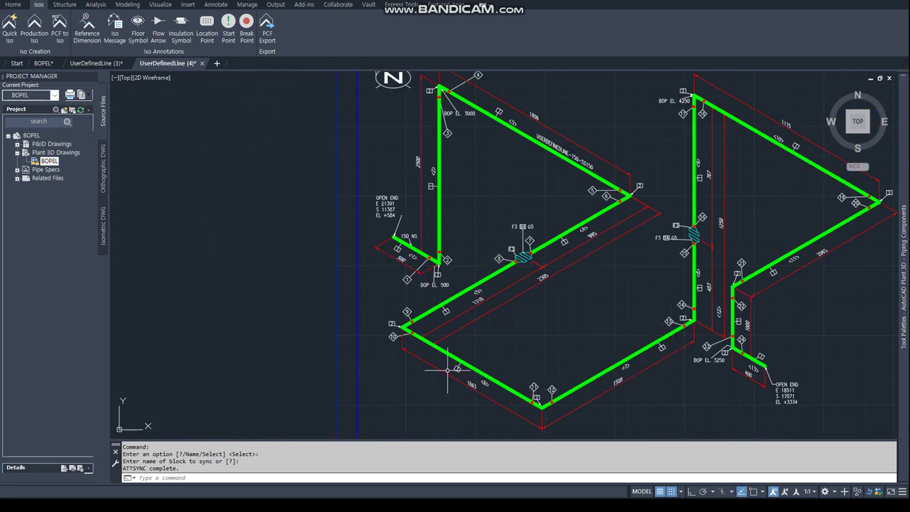
pyautogui.moveTo(494, 334); pyautogui.dragTo(411, 360, button='middle')
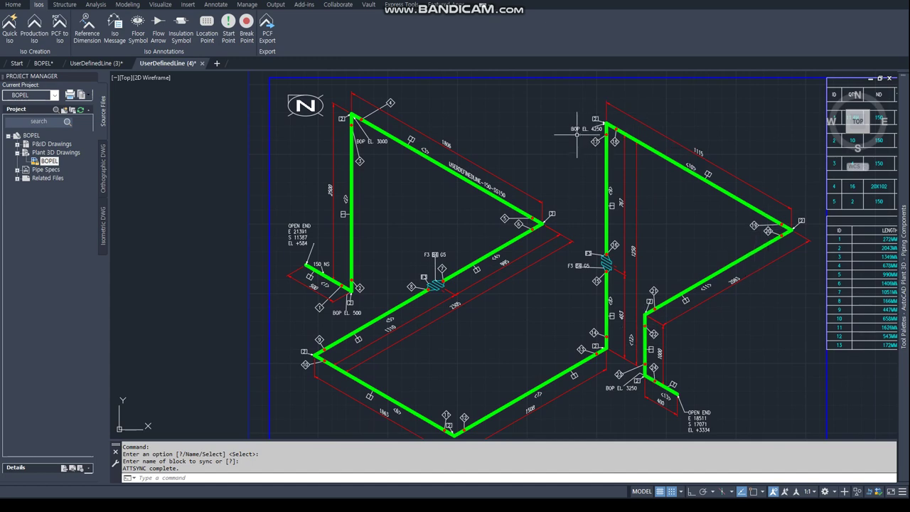
pyautogui.scroll(5, 598, 122)
pyautogui.moveTo(598, 123); pyautogui.dragTo(537, 232)
pyautogui.scroll(-5, 496, 252)
pyautogui.moveTo(384, 293); pyautogui.dragTo(501, 230, button='middle')
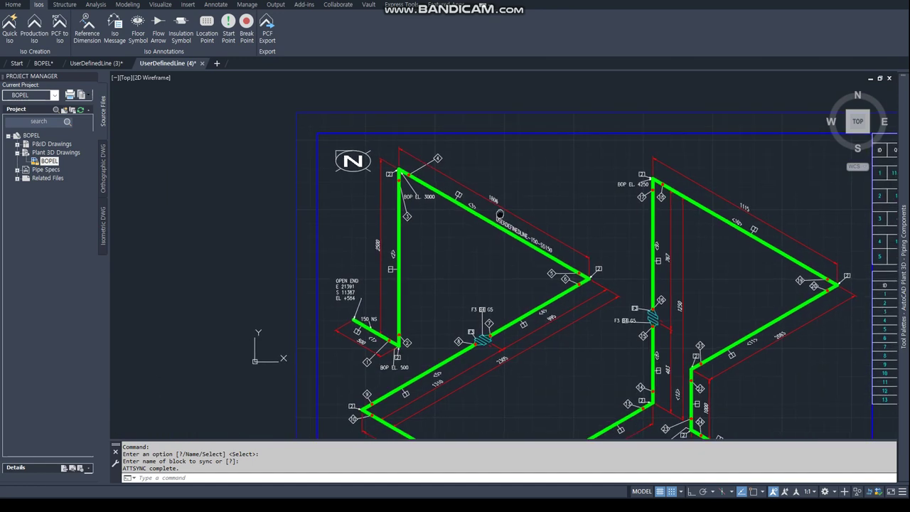
pyautogui.moveTo(464, 360); pyautogui.dragTo(490, 246, button='middle')
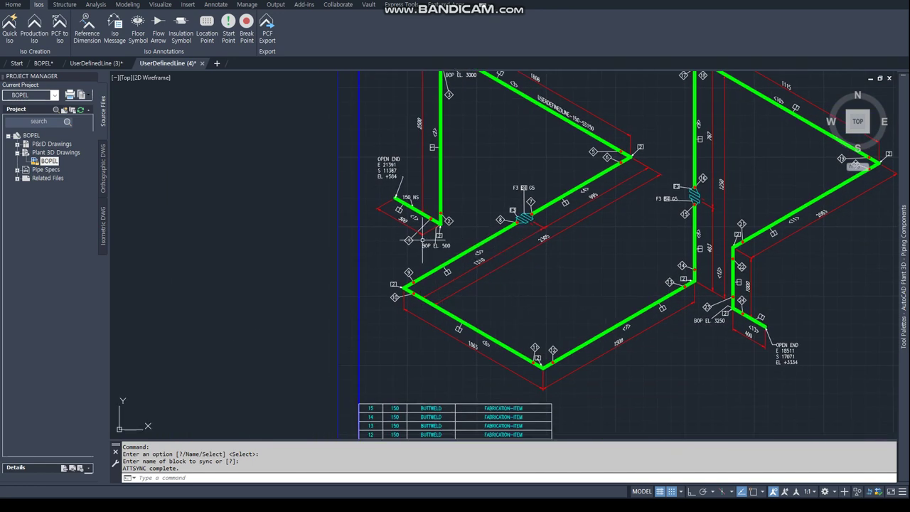
pyautogui.scroll(5, 433, 235)
pyautogui.scroll(-3, 466, 287)
pyautogui.scroll(-3, 465, 288)
pyautogui.moveTo(429, 192); pyautogui.dragTo(429, 205, button='middle')
pyautogui.scroll(5, 429, 205)
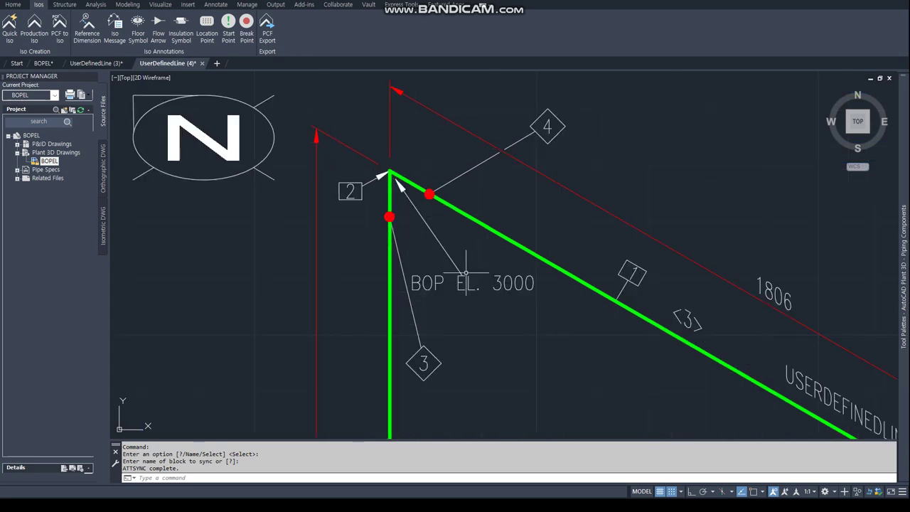
pyautogui.scroll(-3, 502, 303)
pyautogui.moveTo(501, 303); pyautogui.dragTo(382, 185, button='middle')
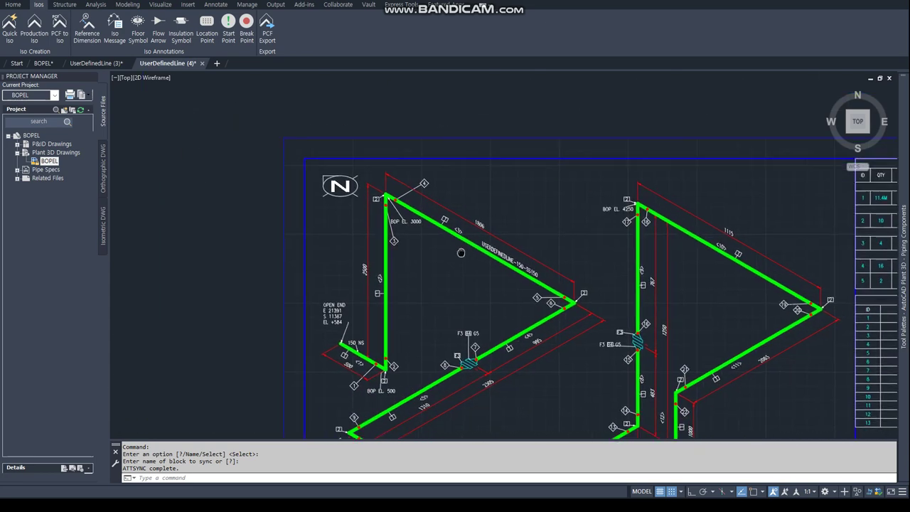
pyautogui.click(92, 63)
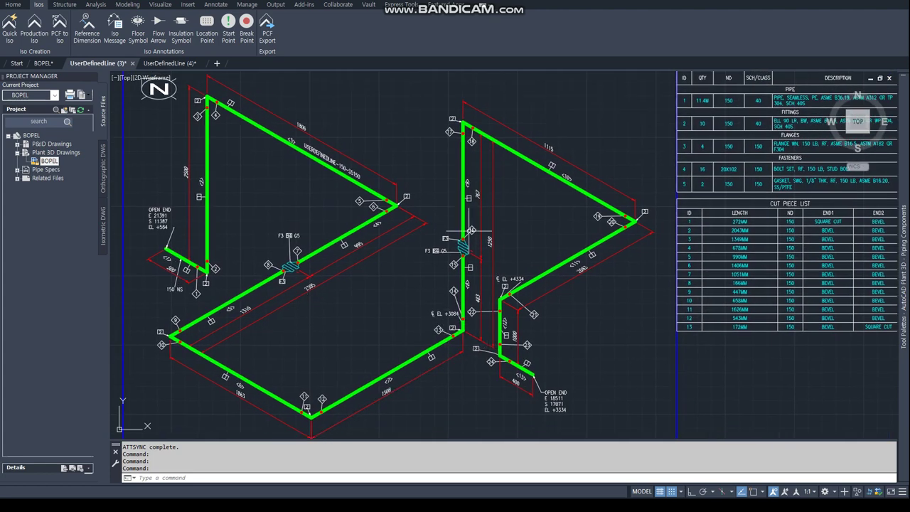
pyautogui.scroll(2, 531, 278)
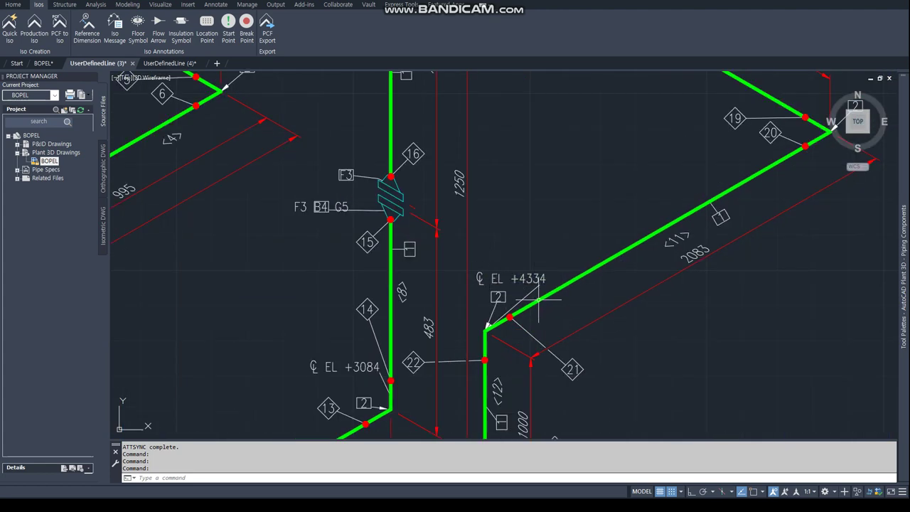
pyautogui.click(171, 63)
pyautogui.scroll(3, 552, 162)
pyautogui.scroll(3, 552, 163)
pyautogui.scroll(-4, 552, 158)
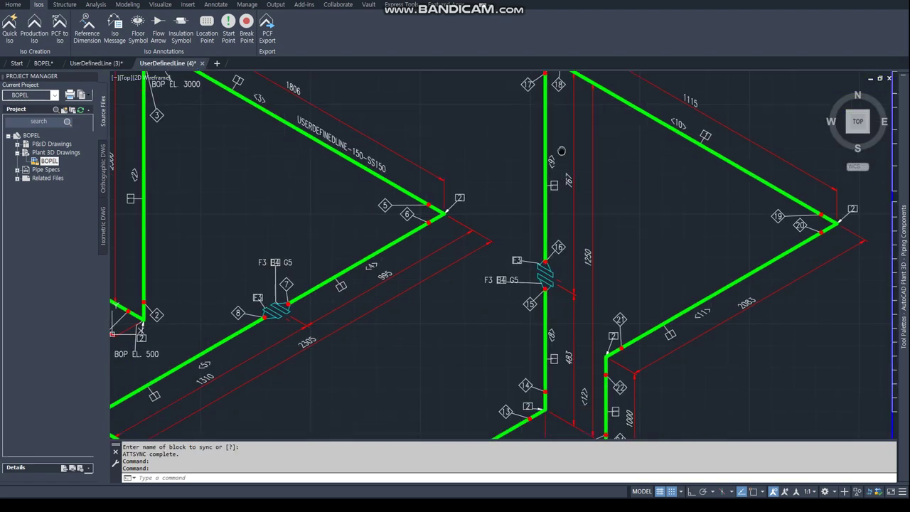
pyautogui.scroll(-5, 552, 159)
pyautogui.scroll(2, 469, 186)
pyautogui.moveTo(470, 186); pyautogui.dragTo(509, 263, button='middle')
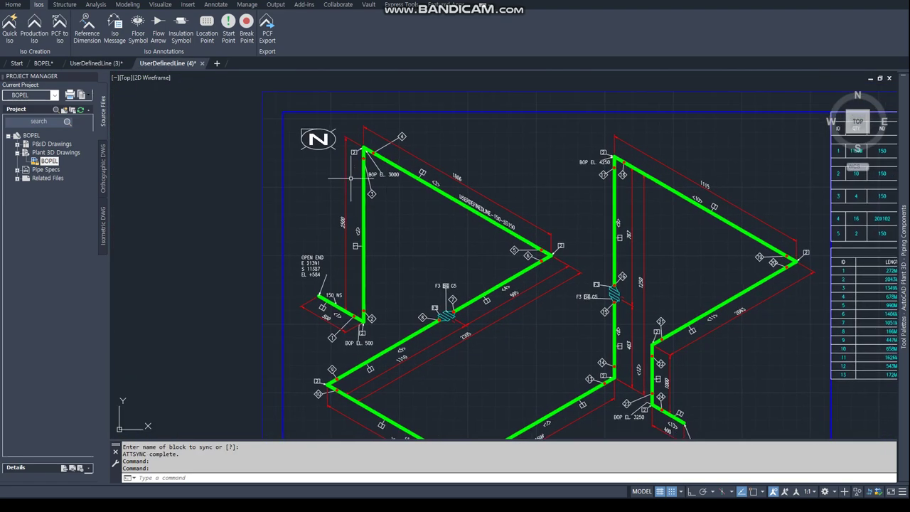
pyautogui.scroll(2, 392, 181)
pyautogui.scroll(-2, 376, 190)
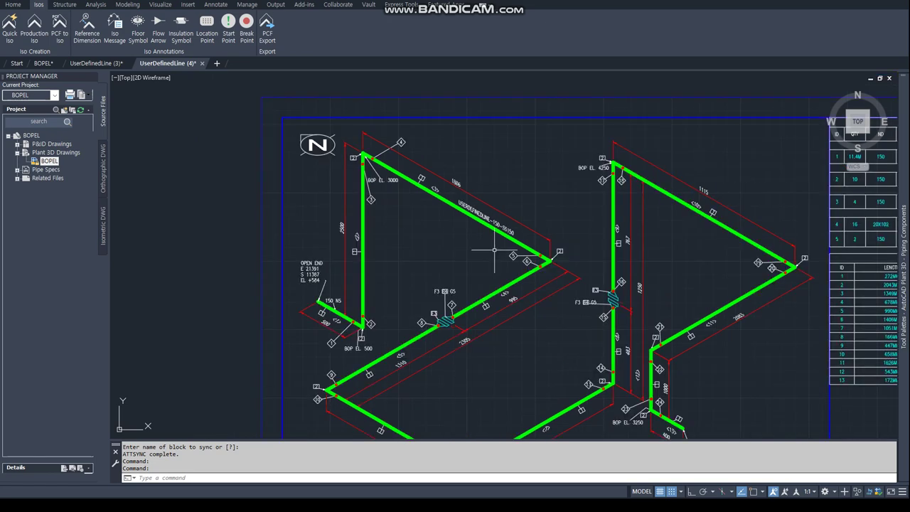
pyautogui.scroll(-2, 488, 254)
pyautogui.scroll(1, 325, 258)
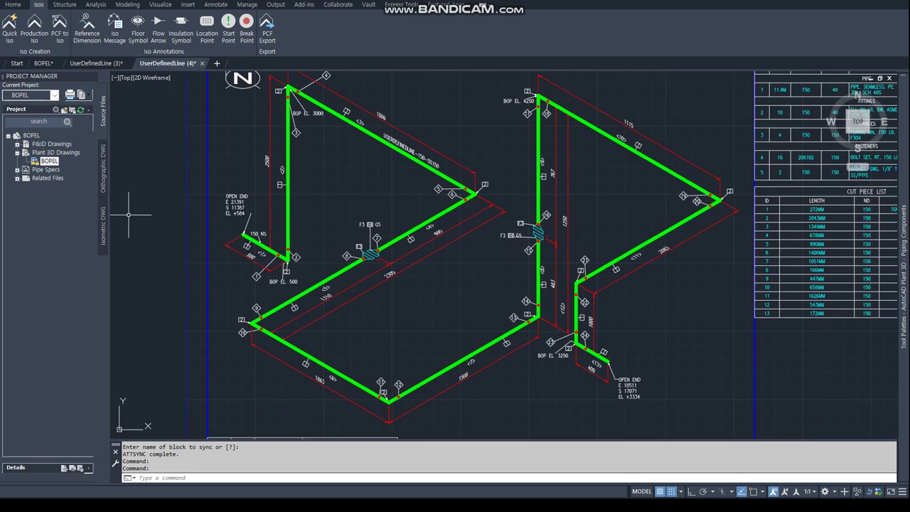
pyautogui.hotkey('alt', 'Tab')
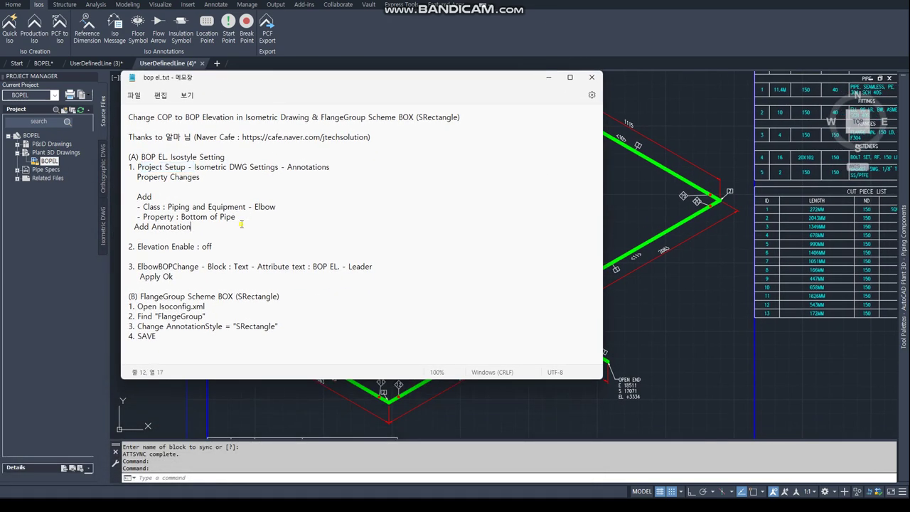
pyautogui.moveTo(141, 296); pyautogui.dragTo(292, 295)
pyautogui.click(252, 299)
pyautogui.hotkey('alt', 'Tab')
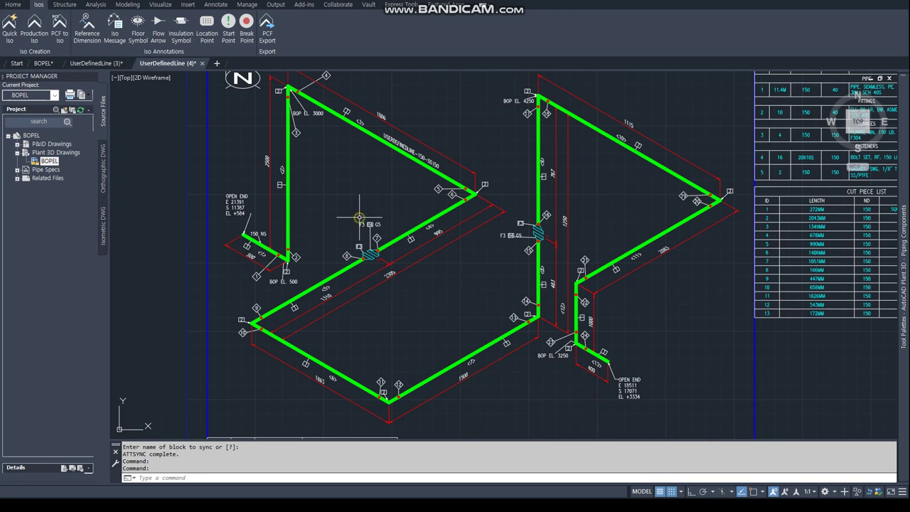
# Zoom in on the F3 B4 G5 flange in the isometric.
pyautogui.scroll(5, 356, 209)
pyautogui.scroll(3, 385, 268)
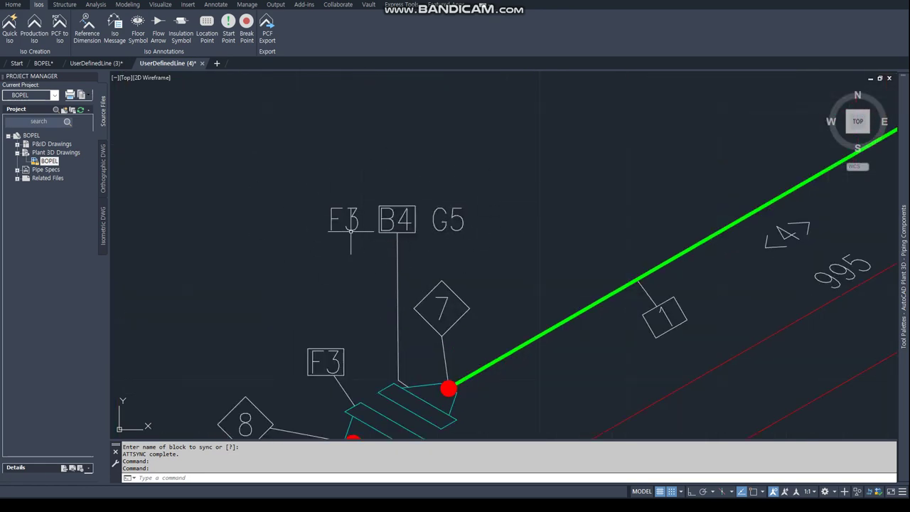
pyautogui.scroll(-3, 397, 245)
pyautogui.scroll(-6, 399, 254)
pyautogui.scroll(5, 398, 256)
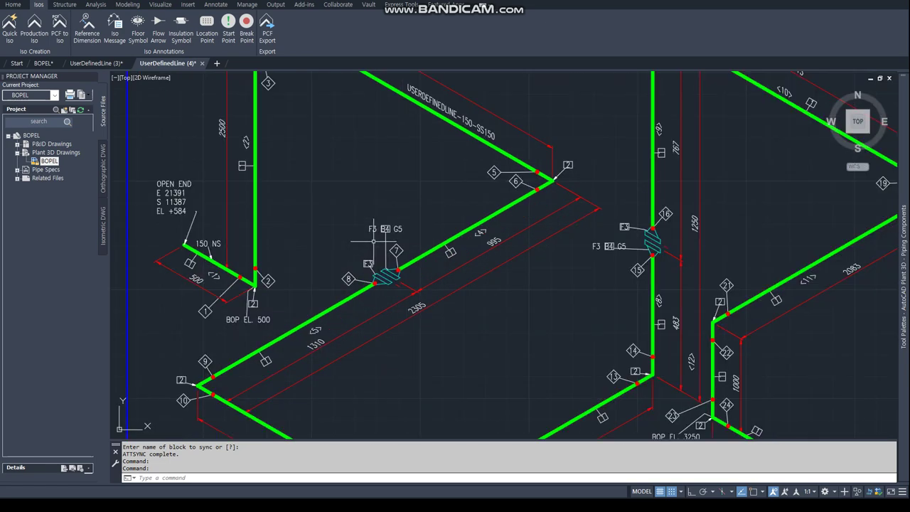
pyautogui.scroll(3, 377, 267)
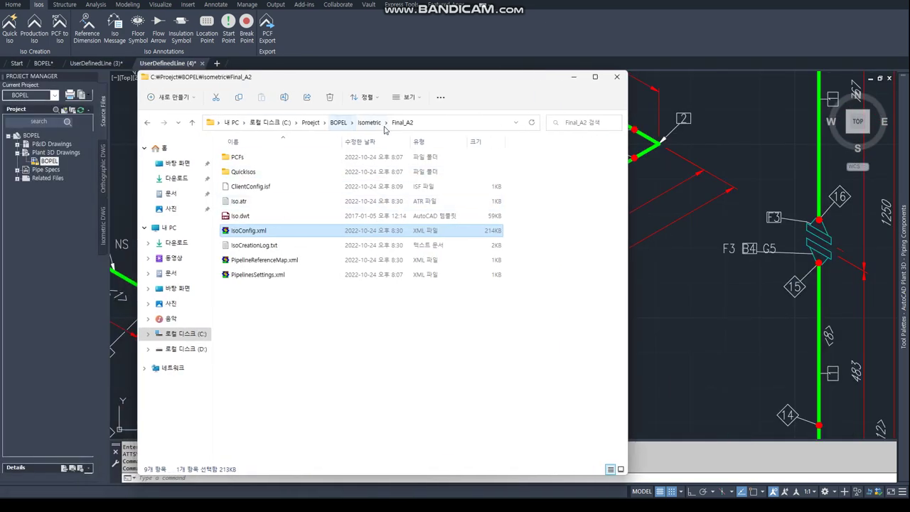
# Browse to BOPEL > Isometric > Final_A2 in Explorer and open IsoConfig.xml in foxe.
pyautogui.click(370, 127)
pyautogui.click(339, 127)
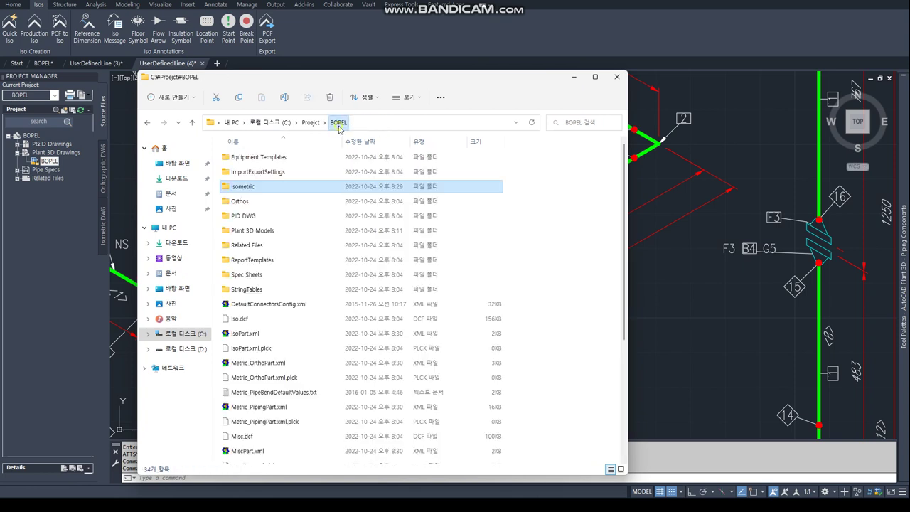
pyautogui.doubleClick(241, 182)
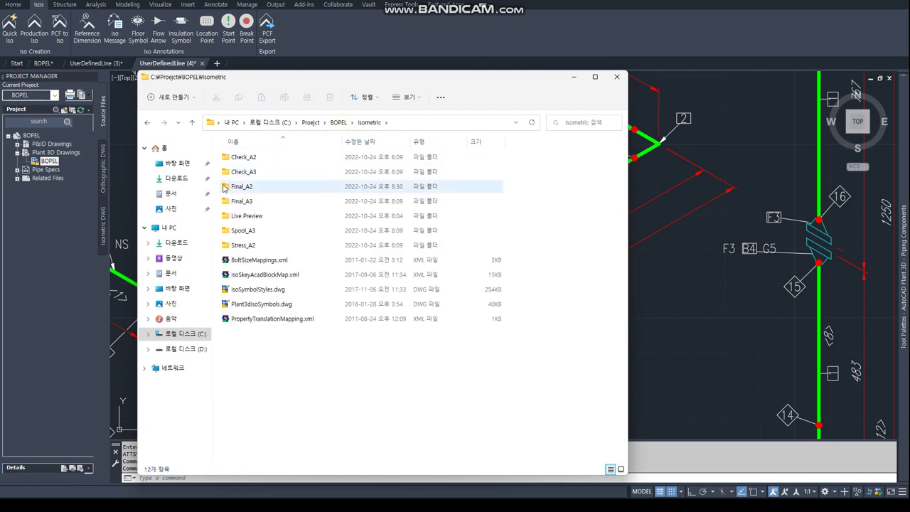
pyautogui.doubleClick(242, 188)
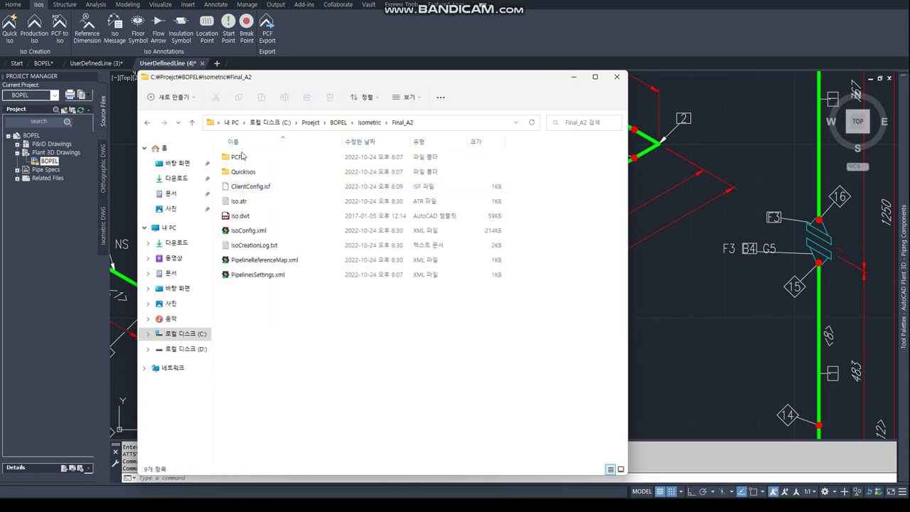
pyautogui.doubleClick(249, 232)
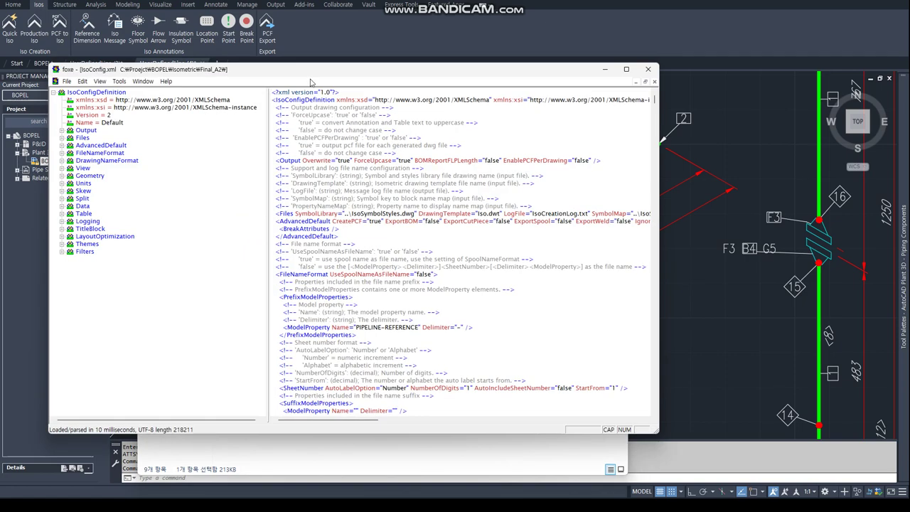
# Nudge the foxe window aside and select the word FlangeGroup in the Notepad notes.
pyautogui.moveTo(311, 74); pyautogui.dragTo(324, 83)
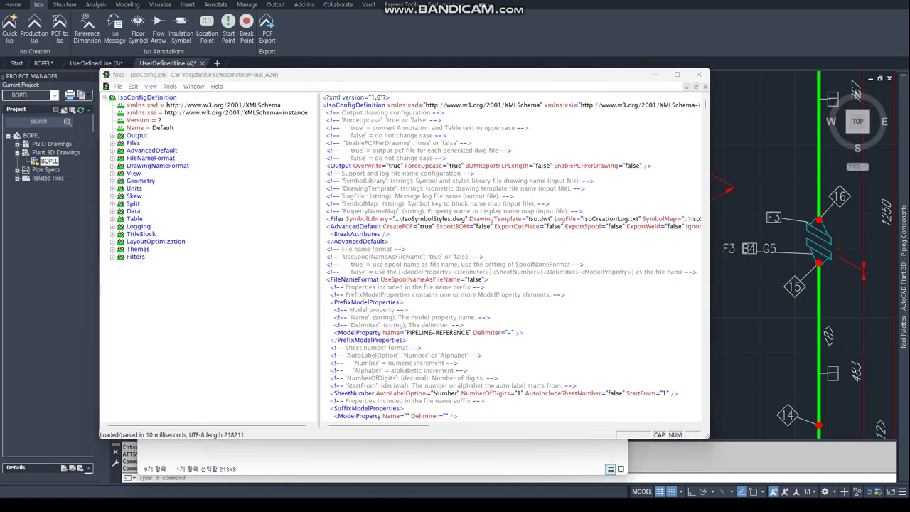
pyautogui.hotkey('alt', 'Tab')
pyautogui.moveTo(99, 342)
pyautogui.mouseDown()
pyautogui.moveTo(166, 342)
pyautogui.moveTo(150, 342)
pyautogui.mouseUp()
pyautogui.click(126, 342)
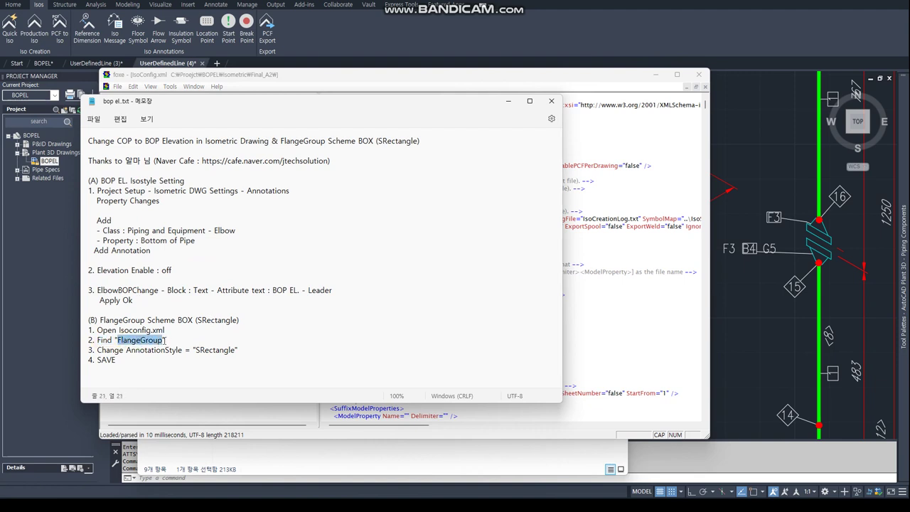
# Back in IsoConfig.xml, open Edit > Find… with FlangeGroup pasted into Find what.
pyautogui.hotkey('alt', 'Tab')
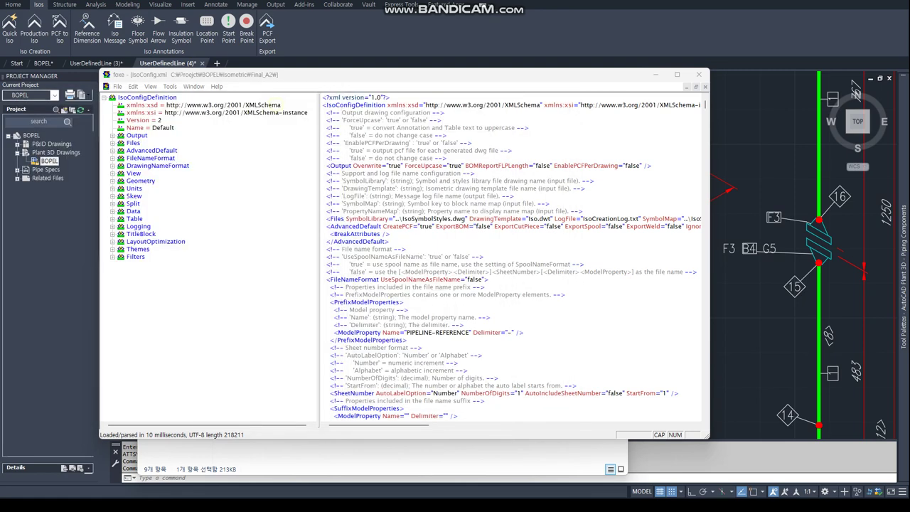
pyautogui.click(121, 86)
pyautogui.moveTo(133, 86)
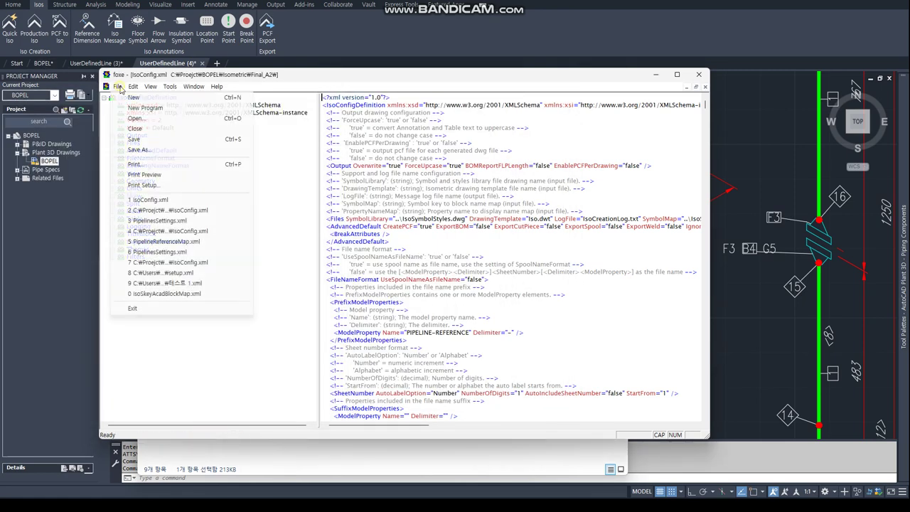
pyautogui.click(146, 159)
pyautogui.write('FlangeGroup')
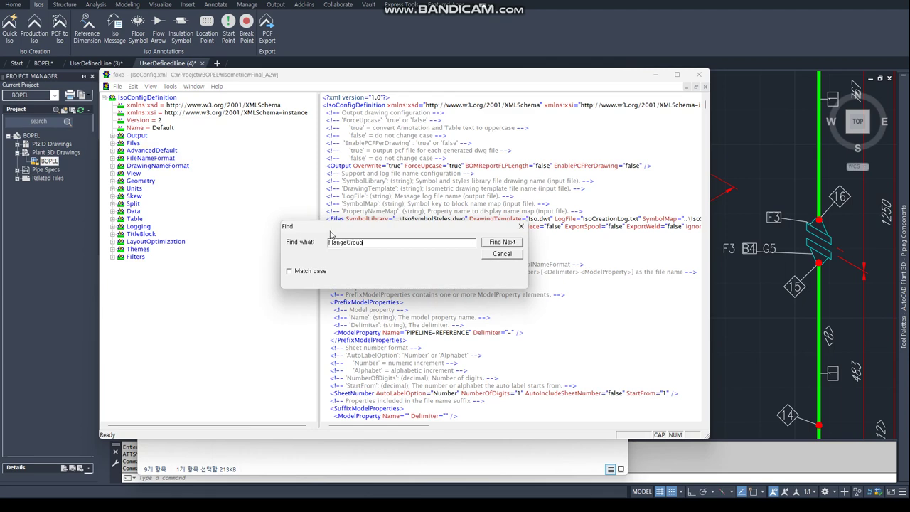
# Find the FlangeGroup schemes and insert S before Rectangle in FlangeGroupMulti's AnnotationStyle.
pyautogui.click(504, 242)
pyautogui.press('Escape')
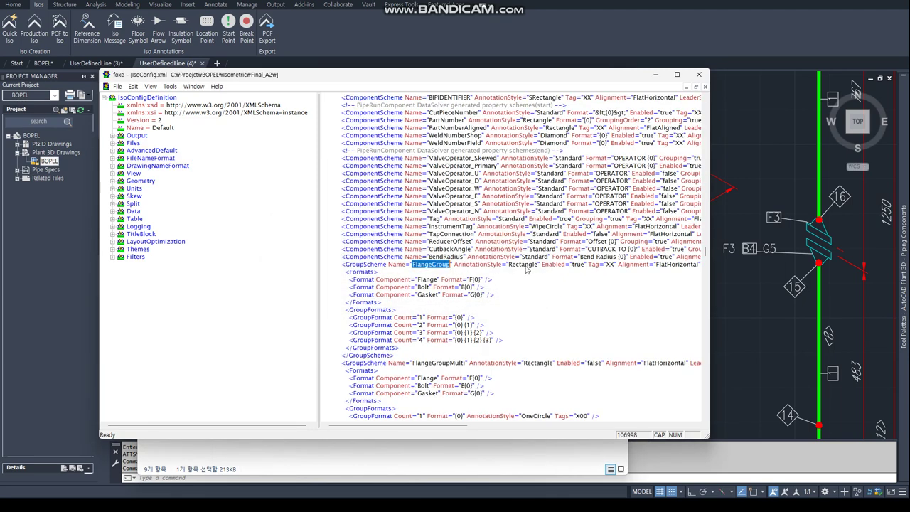
pyautogui.click(509, 266)
pyautogui.write('s')
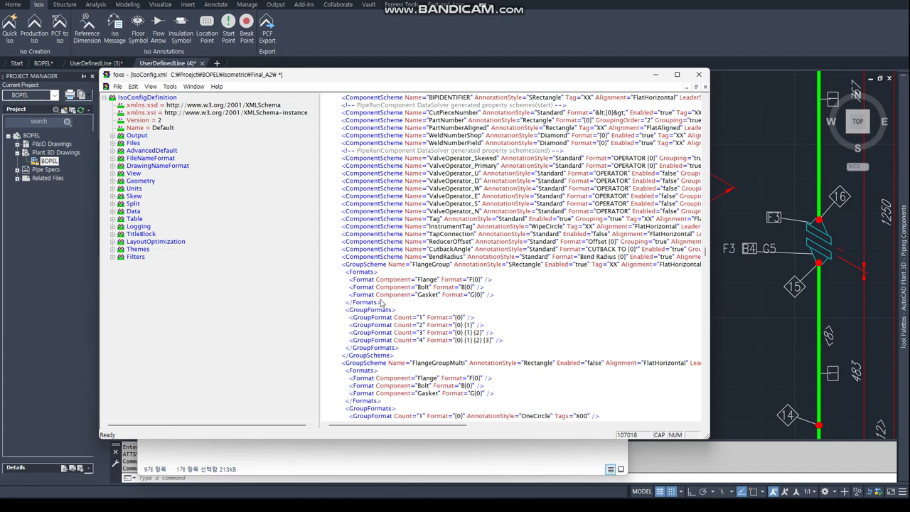
pyautogui.press('F3')
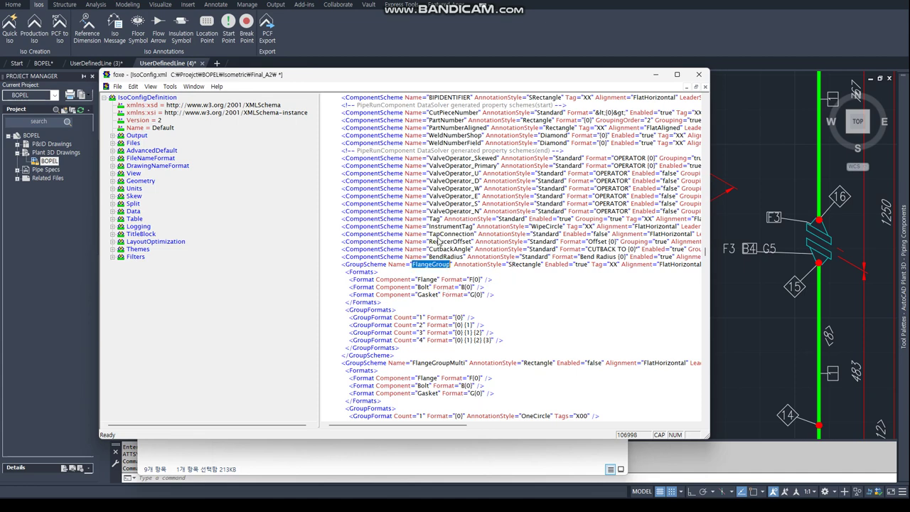
pyautogui.press('F3')
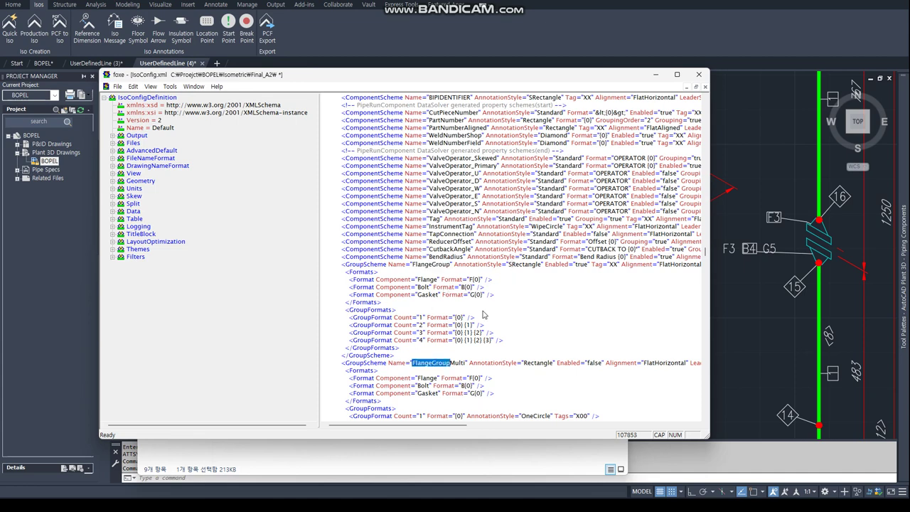
pyautogui.click(524, 363)
pyautogui.write('S')
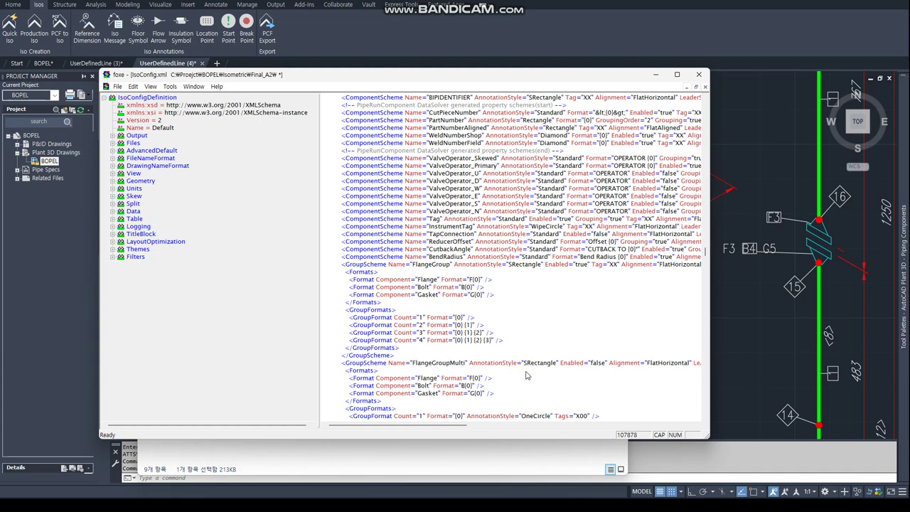
# Recheck the FlangeGroup matches, then save IsoConfig.xml and close foxe.
pyautogui.press('F3')
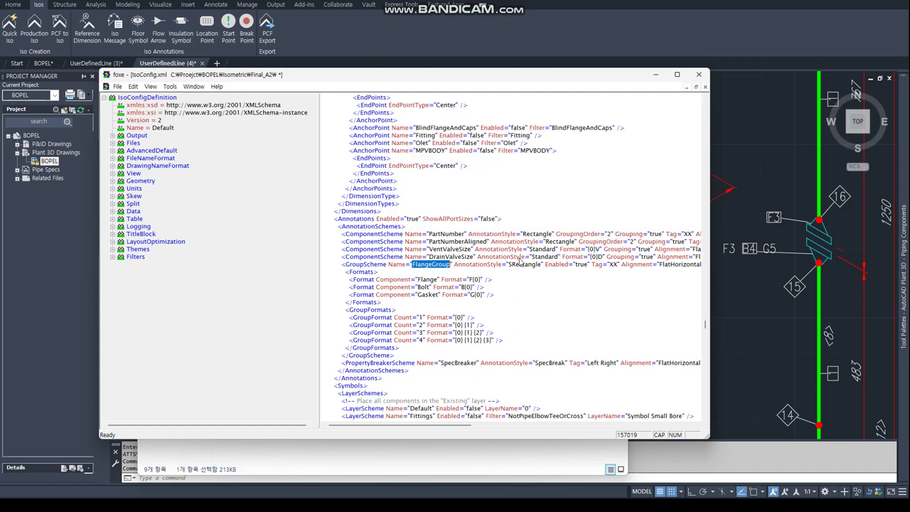
pyautogui.press('F3')
pyautogui.press('F3')
pyautogui.press('F3')
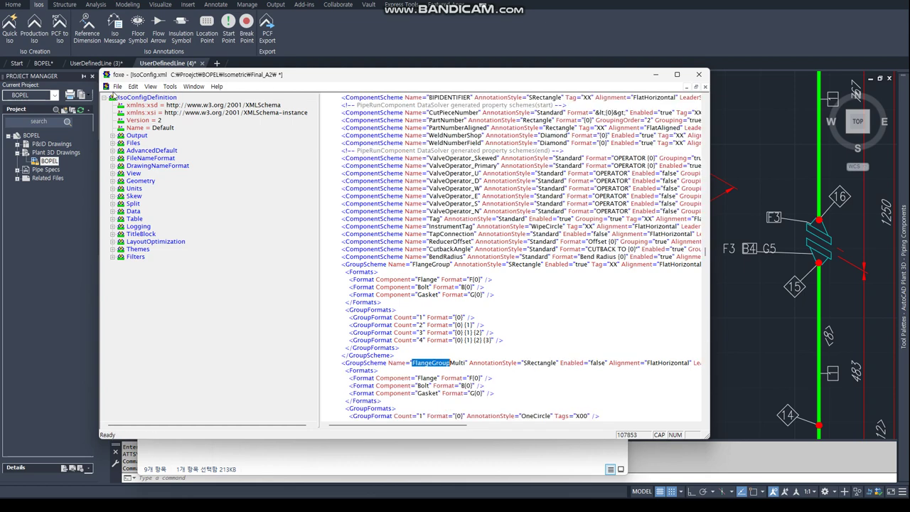
pyautogui.click(118, 86)
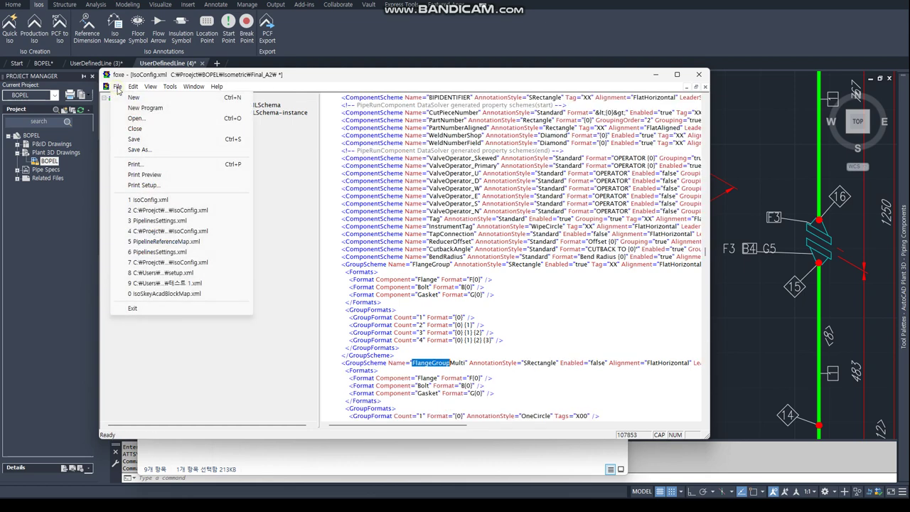
pyautogui.click(134, 140)
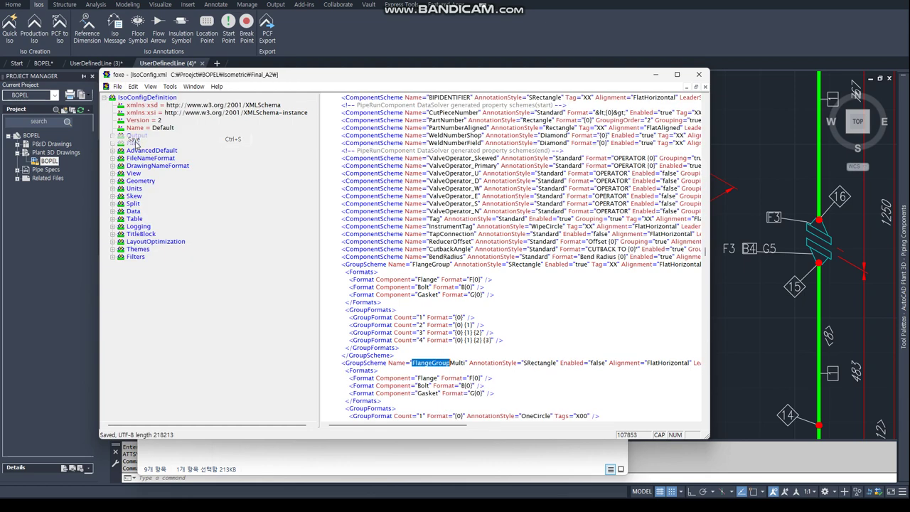
pyautogui.click(701, 75)
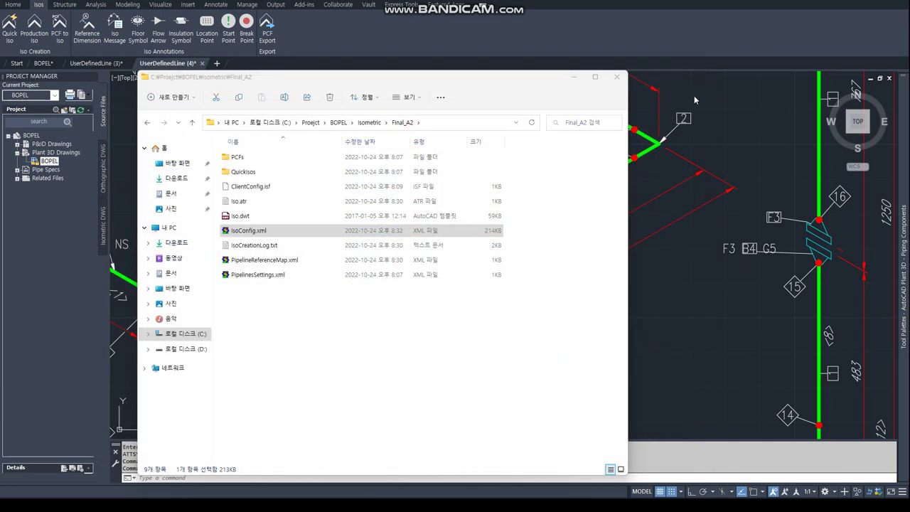
# Back on the BOPEL tab, window-select the piping, create a Final_A2 quick iso with Advanced checked, and view the results.
pyautogui.click(47, 63)
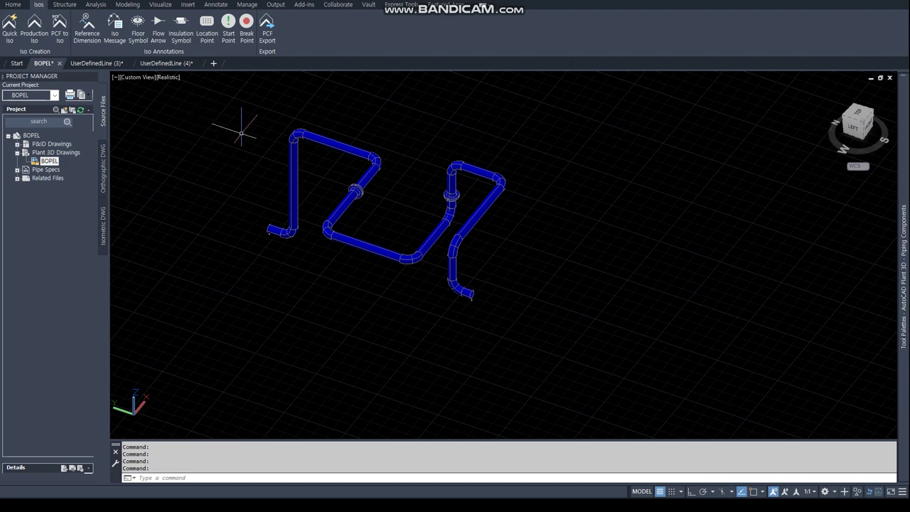
pyautogui.click(235, 104)
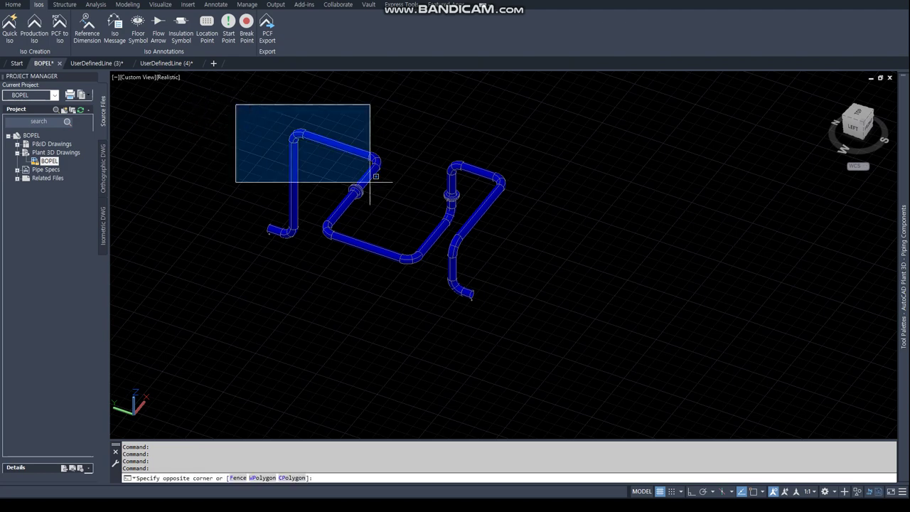
pyautogui.click(556, 361)
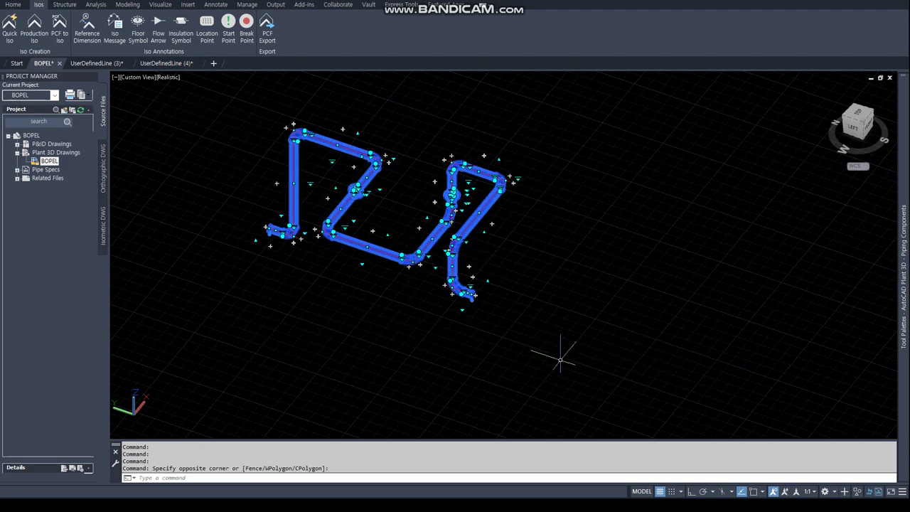
pyautogui.click(11, 33)
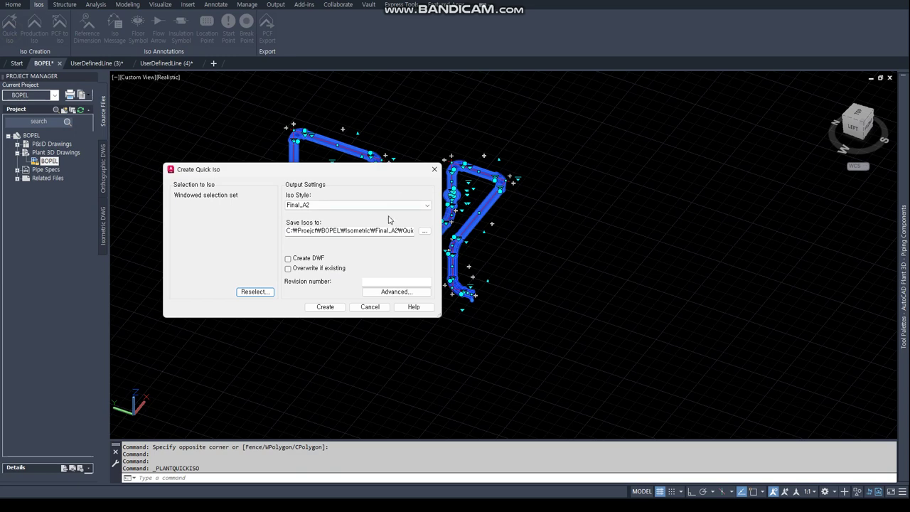
pyautogui.click(413, 293)
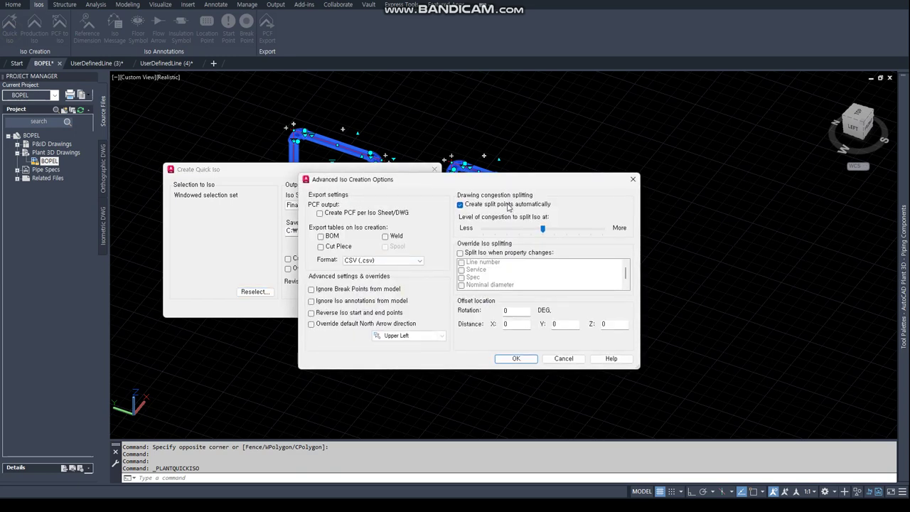
pyautogui.click(516, 359)
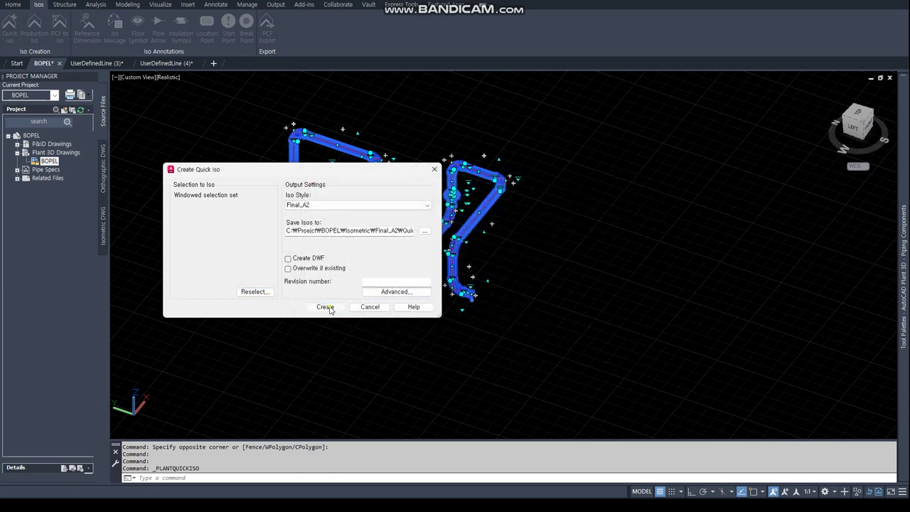
pyautogui.click(326, 307)
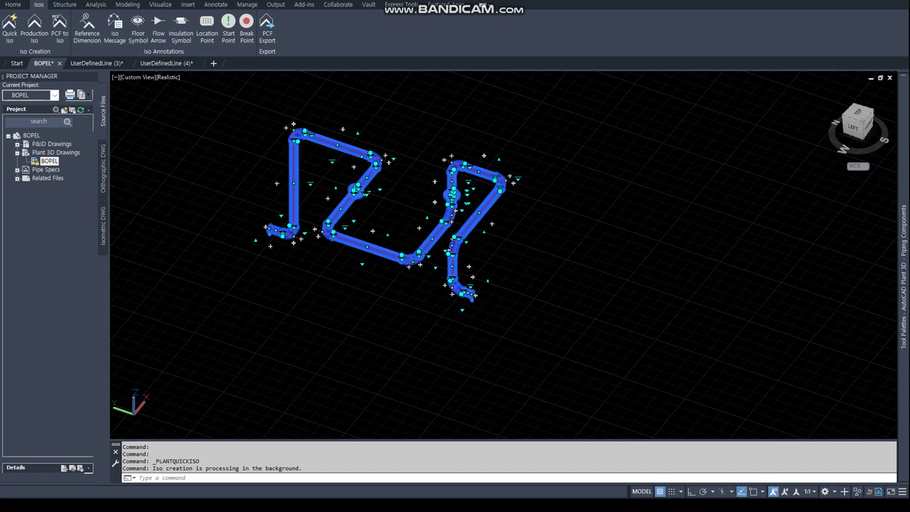
pyautogui.click(829, 473)
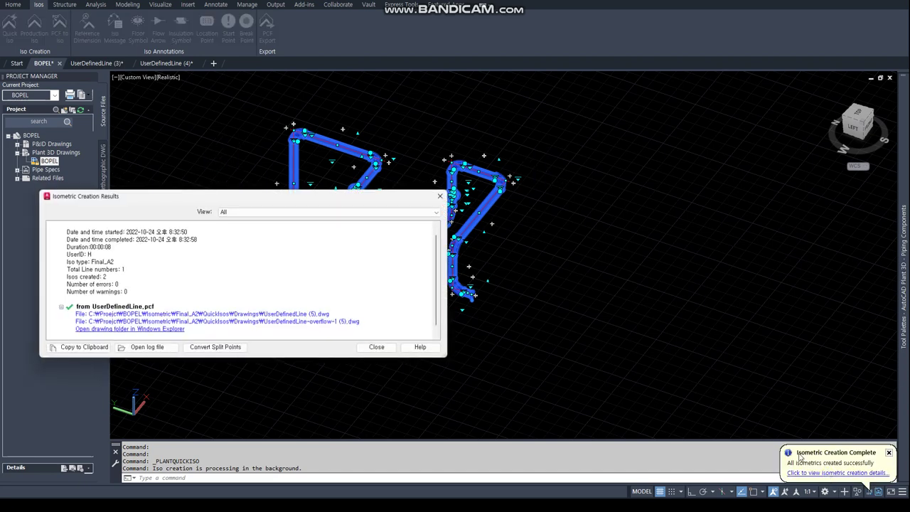
# Open the new UserDefinedLine (5) isometric and inspect its BOP EL. elbow labels and open-end labels.
pyautogui.click(265, 315)
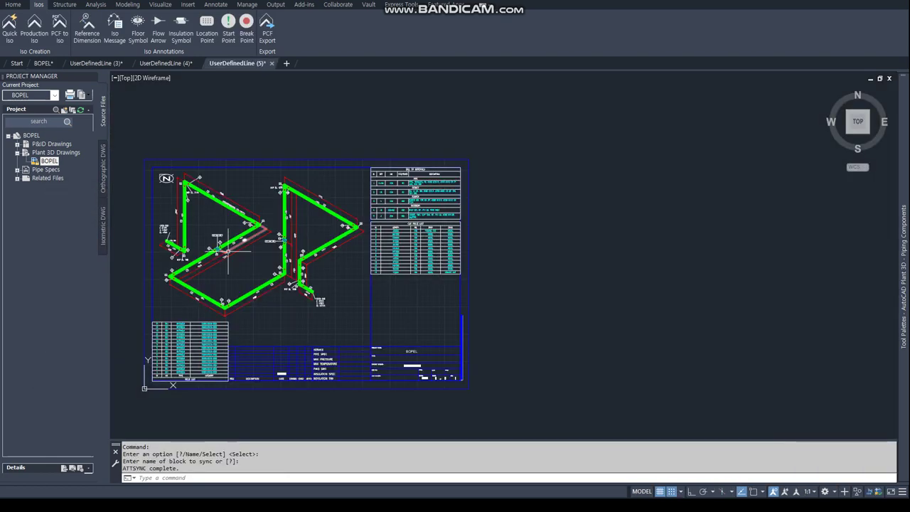
pyautogui.scroll(1, 313, 234)
pyautogui.scroll(2, 332, 230)
pyautogui.scroll(6, 331, 230)
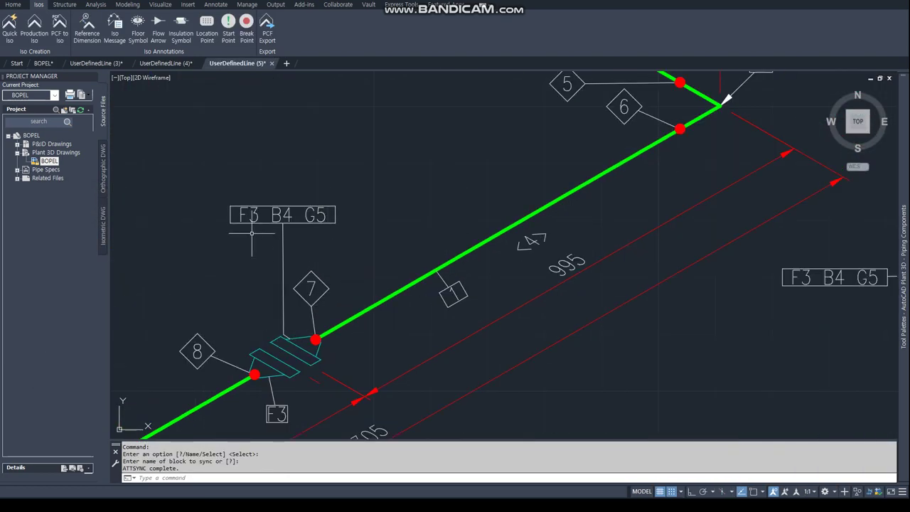
pyautogui.scroll(-4, 353, 223)
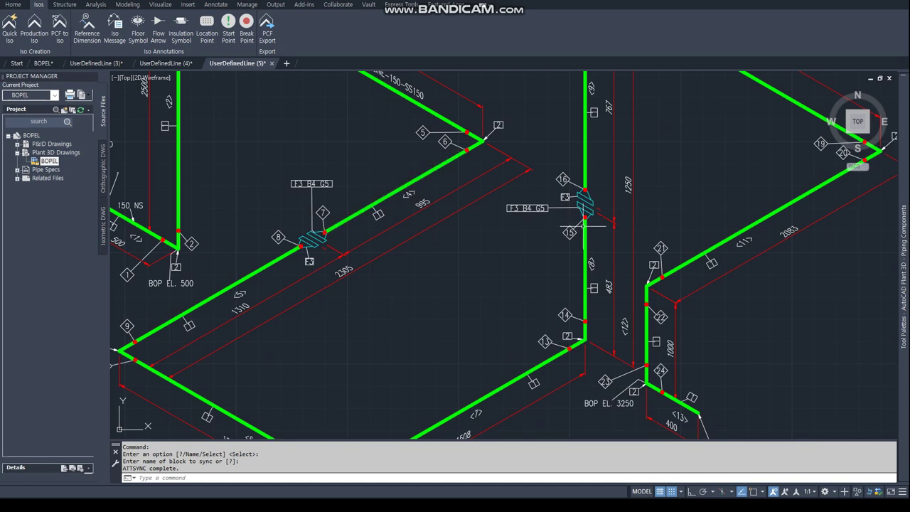
pyautogui.moveTo(446, 281); pyautogui.dragTo(511, 213, button='middle')
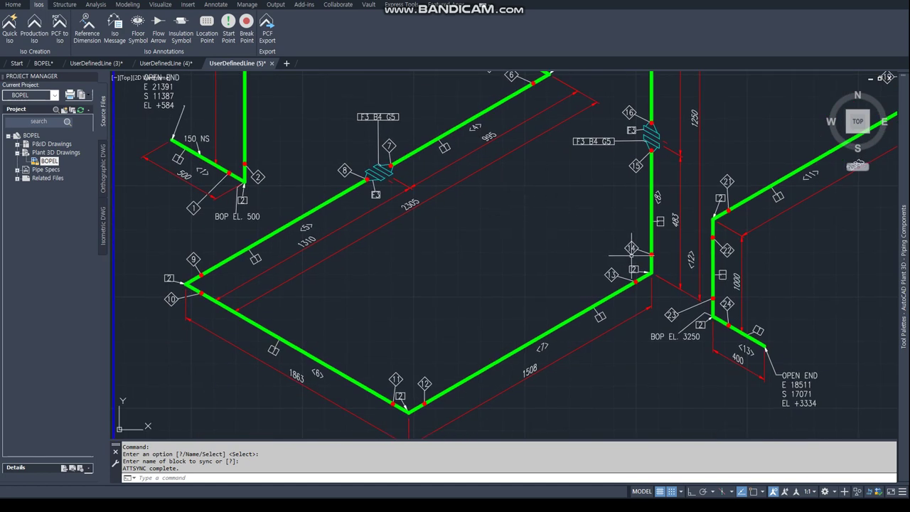
pyautogui.moveTo(407, 202)
pyautogui.mouseDown(button='middle')
pyautogui.moveTo(472, 404)
pyautogui.moveTo(409, 420)
pyautogui.mouseUp(button='middle')
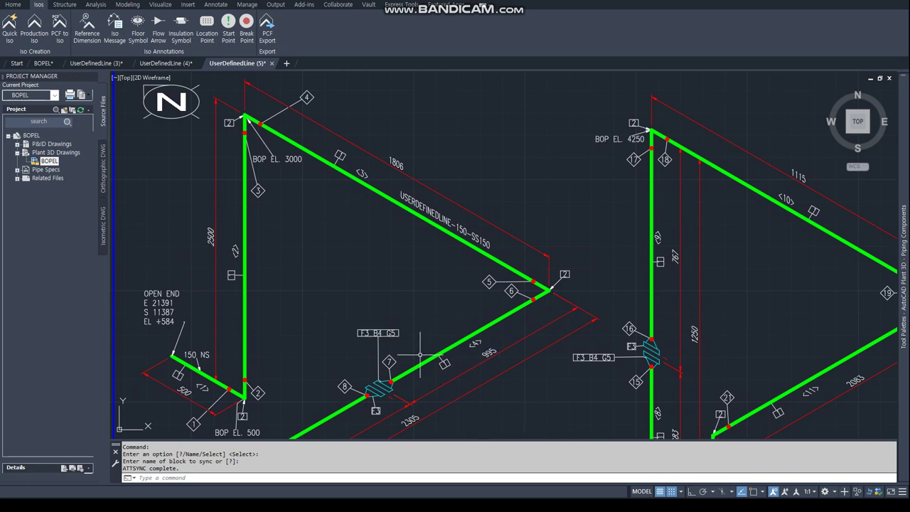
# Compare it with UserDefinedLine (4), view the whole isometric with its tables, then bring up the bop el.txt notes.
pyautogui.click(166, 63)
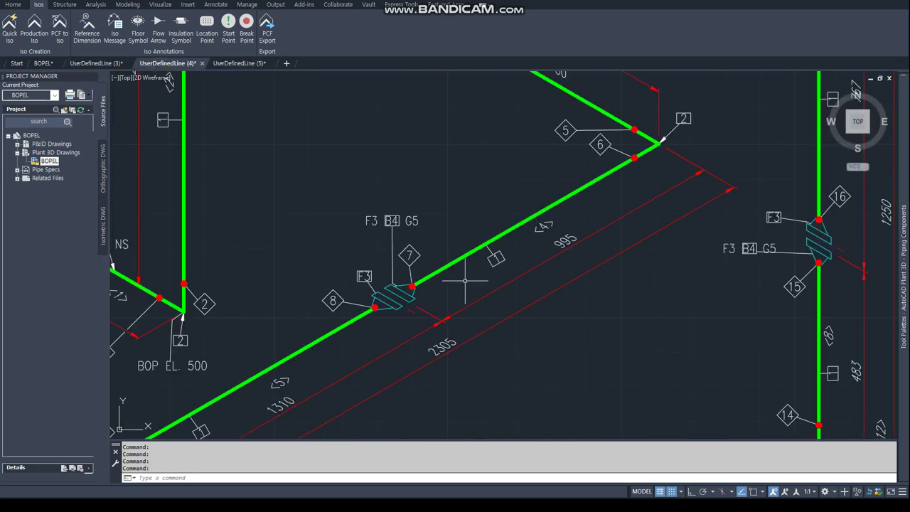
pyautogui.click(239, 64)
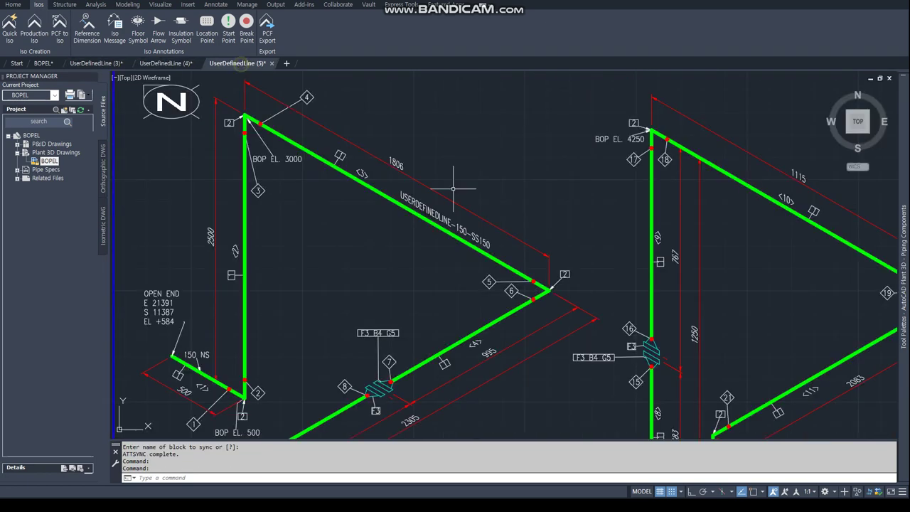
pyautogui.moveTo(461, 380); pyautogui.dragTo(439, 348, button='middle')
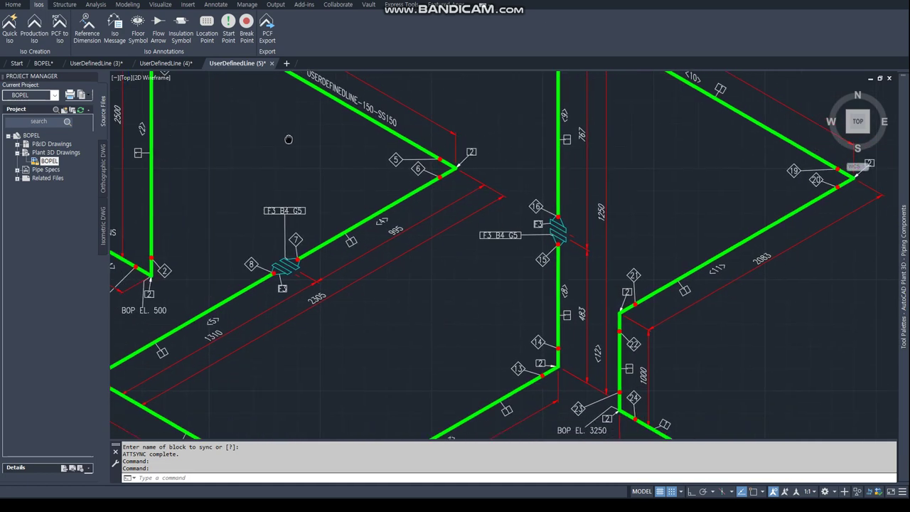
pyautogui.scroll(-3, 417, 192)
pyautogui.moveTo(416, 192)
pyautogui.mouseDown(button='middle')
pyautogui.moveTo(363, 209)
pyautogui.moveTo(397, 240)
pyautogui.mouseUp(button='middle')
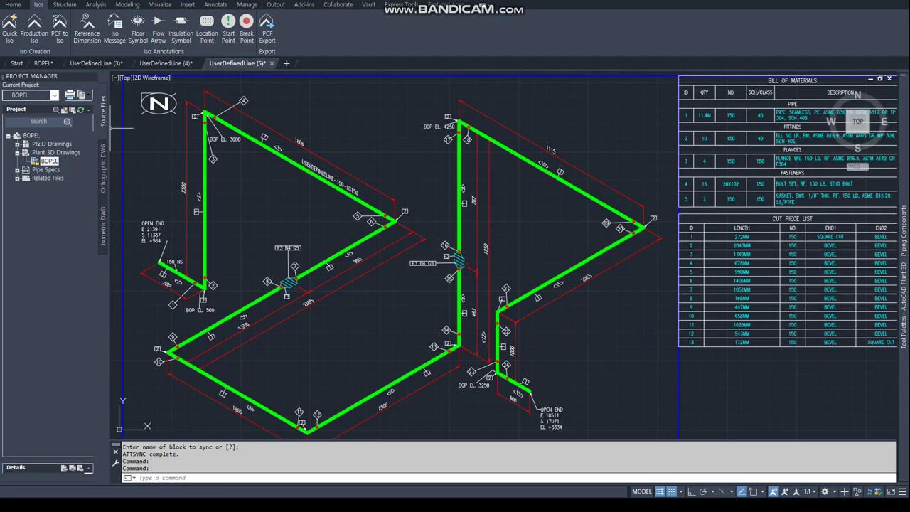
pyautogui.hotkey('alt', 'Tab')
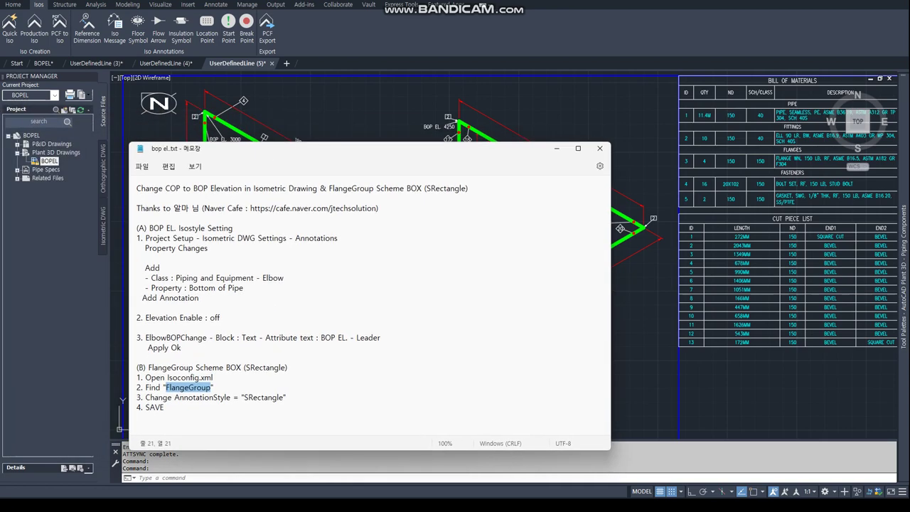